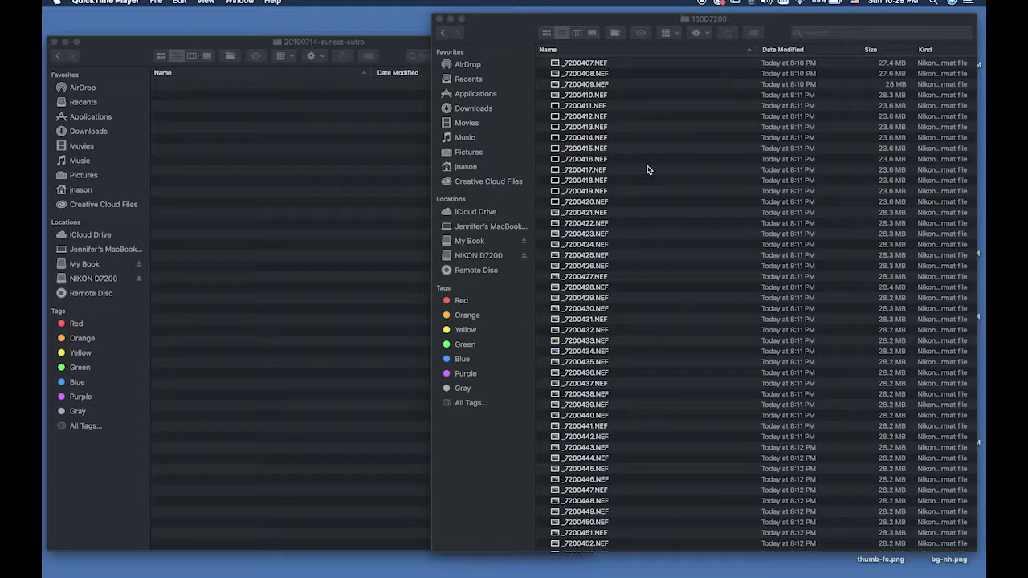
- Copy all NEF frames from the 130D7200 card folder into the 20190714-sunset-sutro folder
click(596, 215)
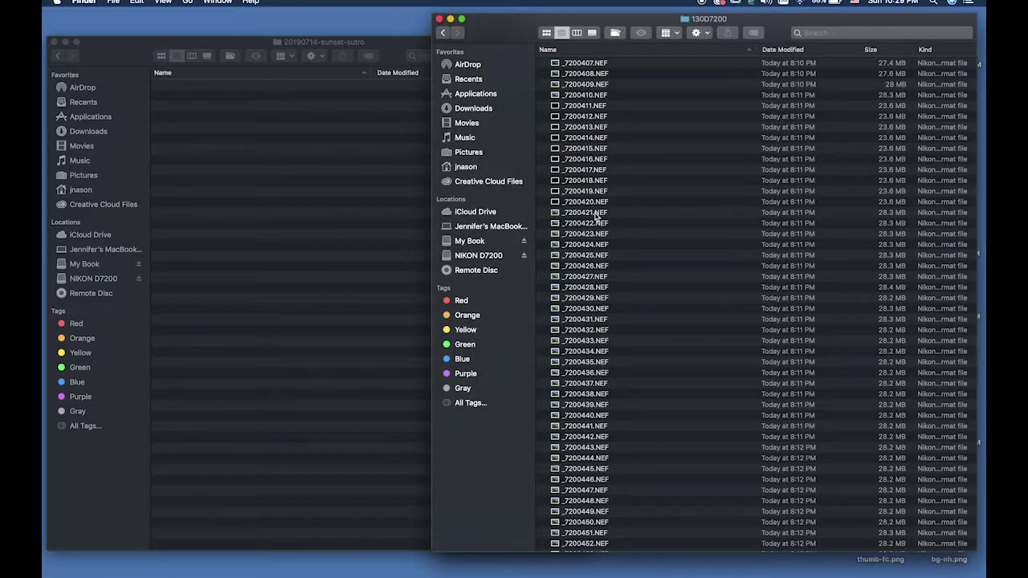
click(596, 213)
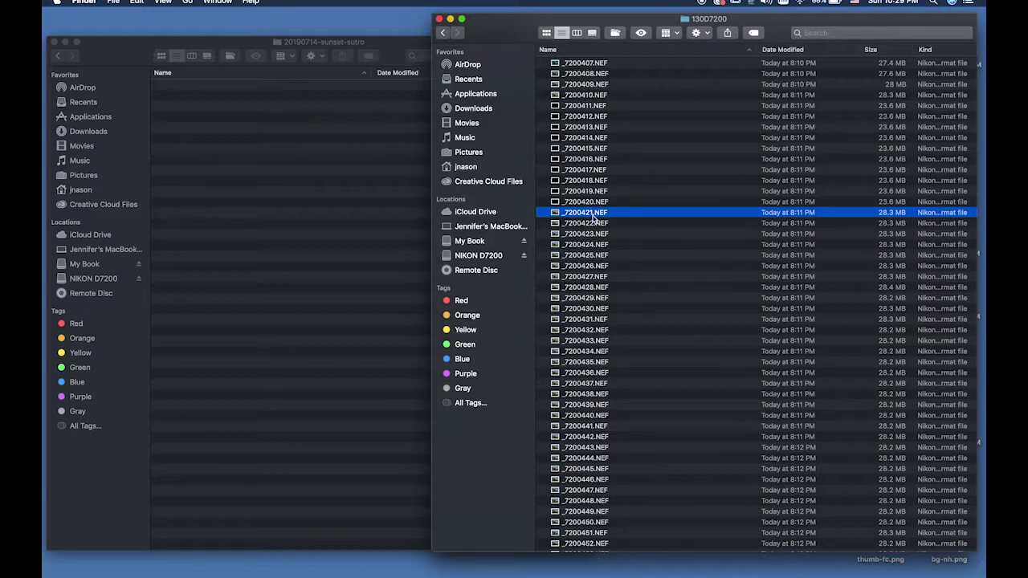
scroll(644, 254, down, 20)
scroll(644, 254, down, 20)
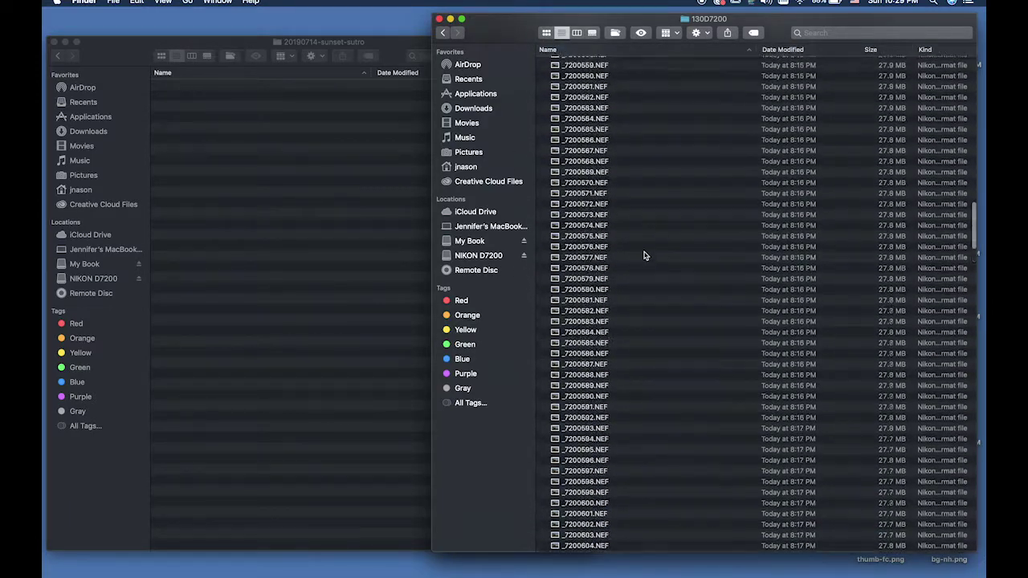
scroll(643, 261, down, 15)
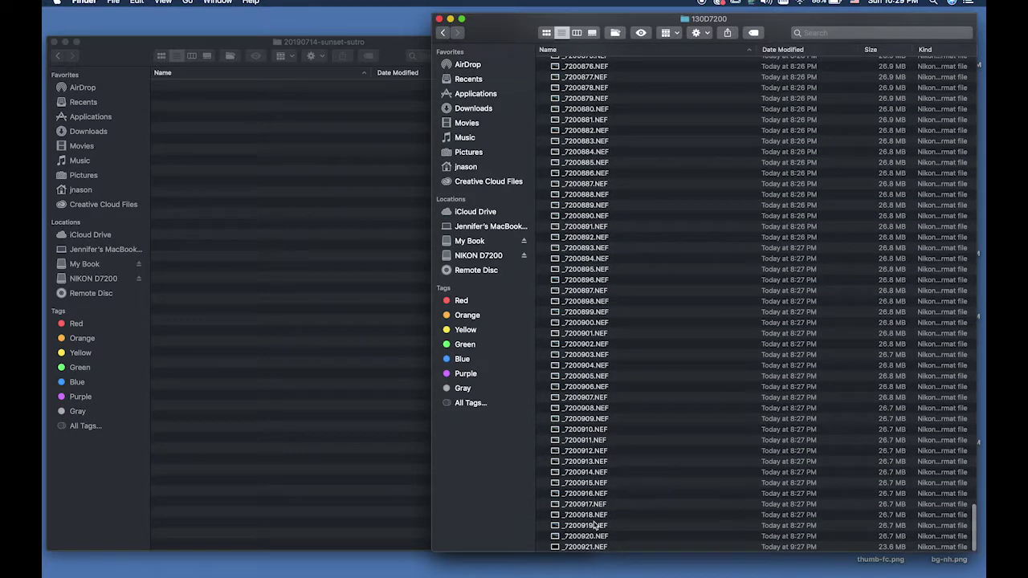
key(super+a)
drag(217, 275, 259, 275)
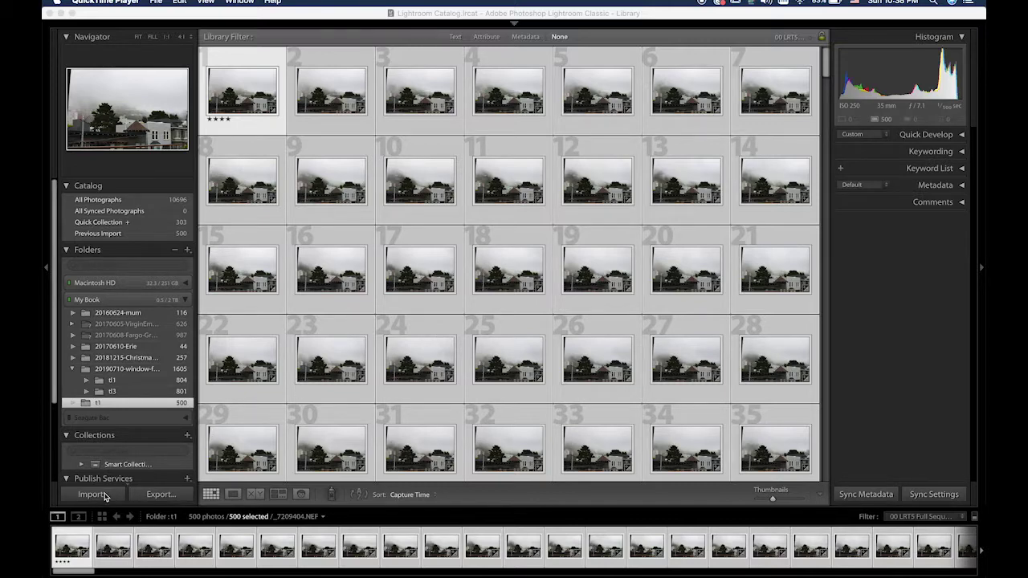
- Import 20190714-sunset-sutro from My Book > Timelapses in Add mode
click(104, 496)
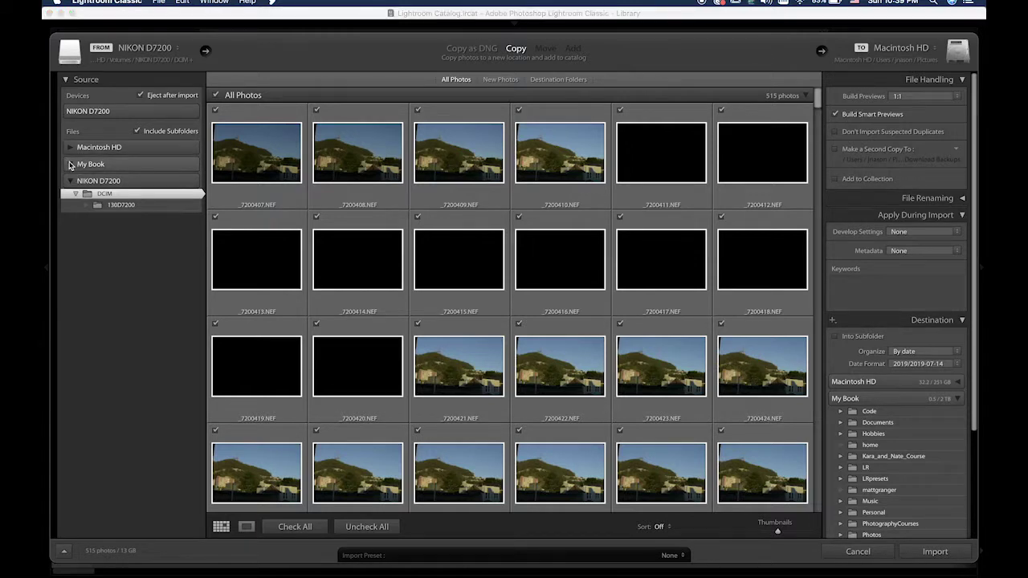
click(71, 164)
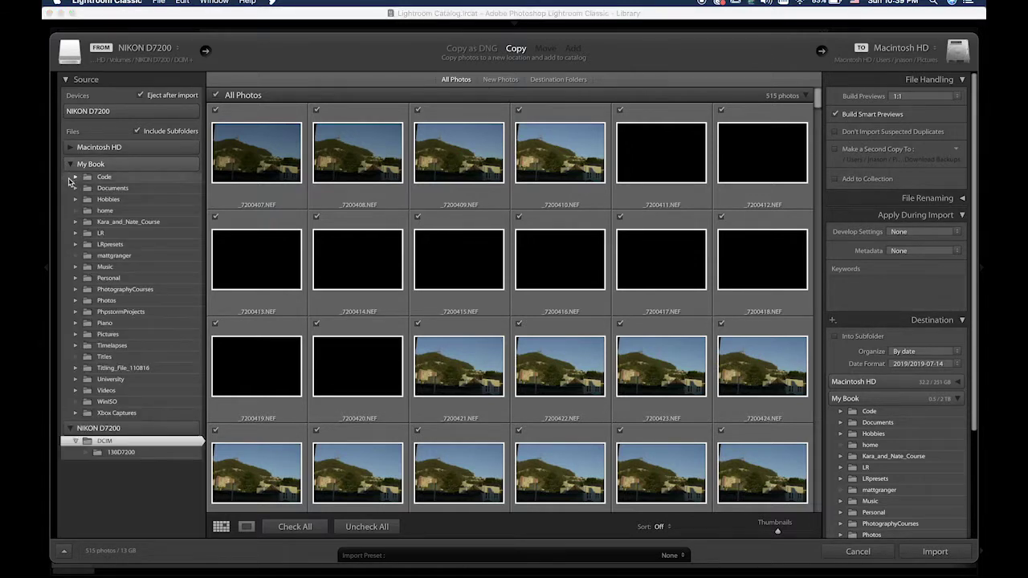
click(76, 346)
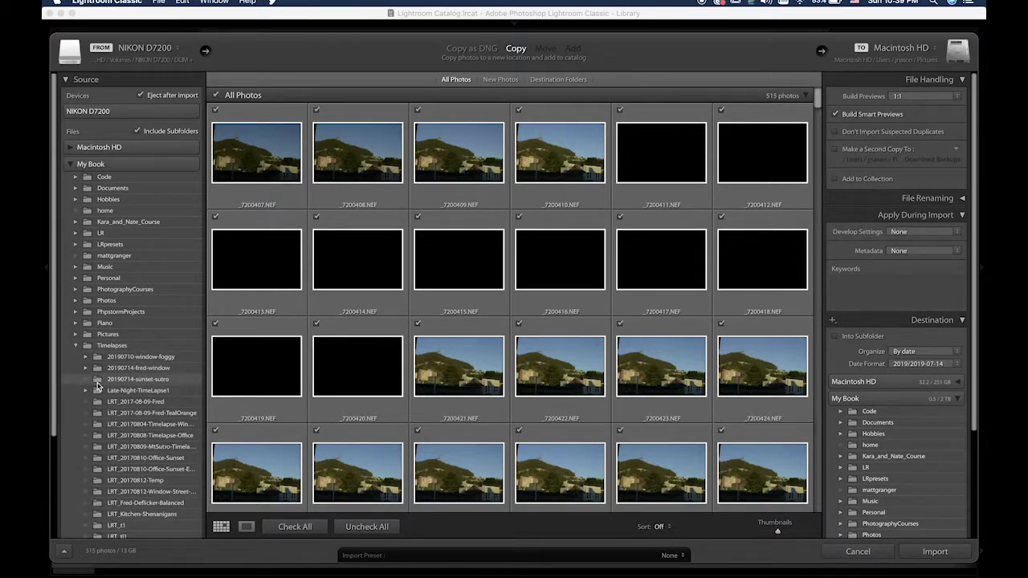
click(99, 382)
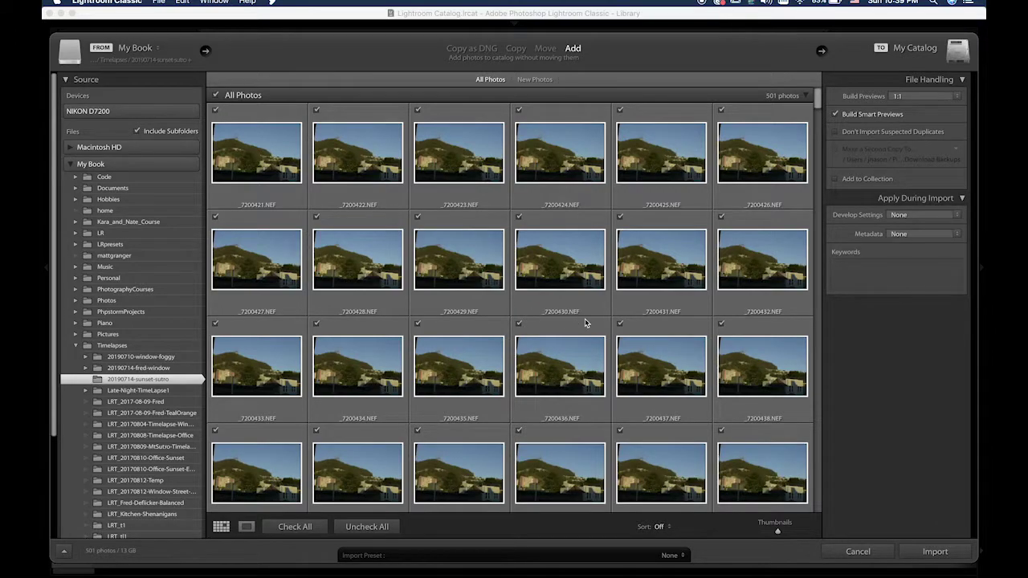
click(935, 552)
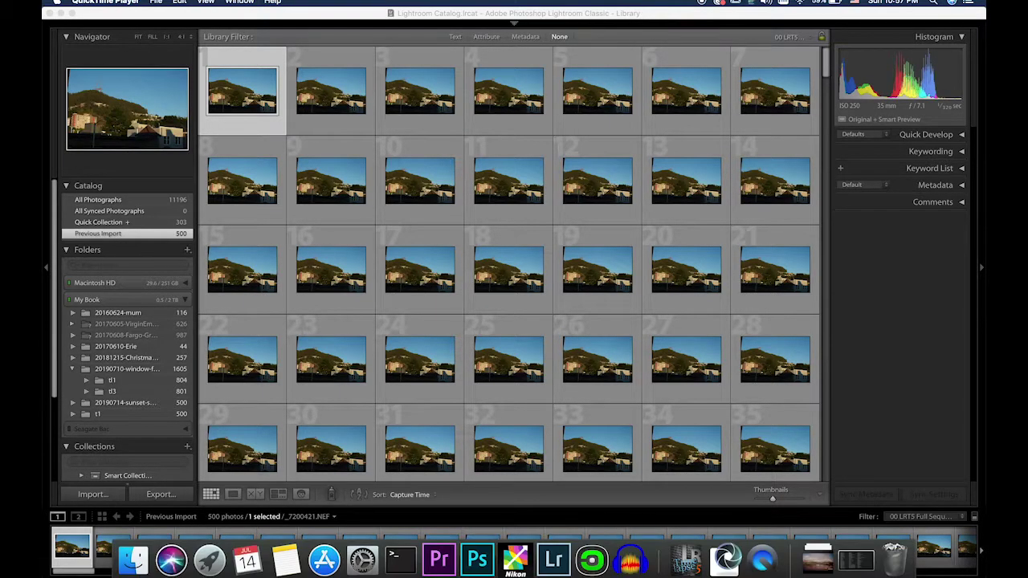
- Open the 20190714-sunset-sutro folder under Timelapses in LRTimelapse's folder tree
click(686, 562)
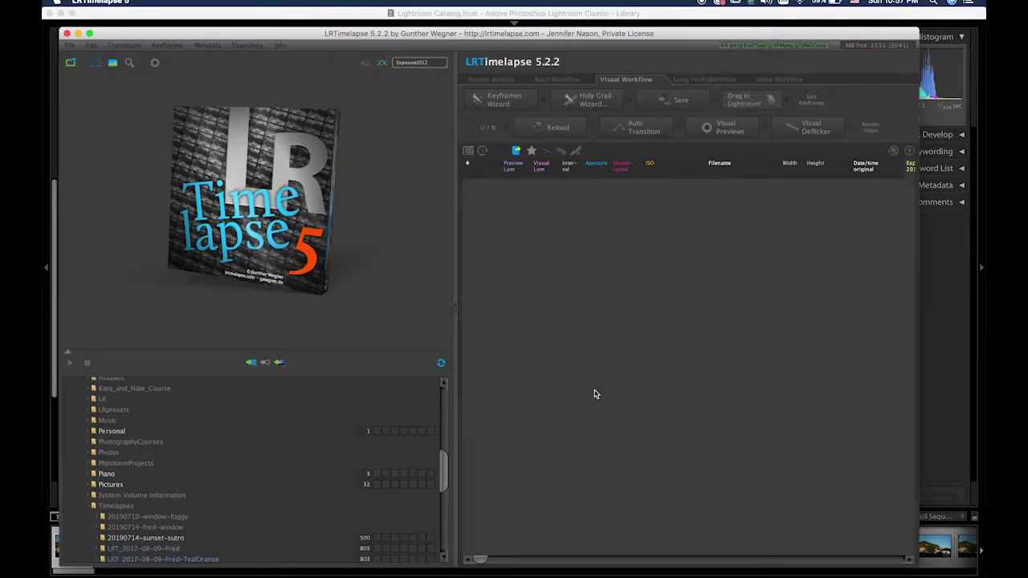
scroll(241, 463, down, 5)
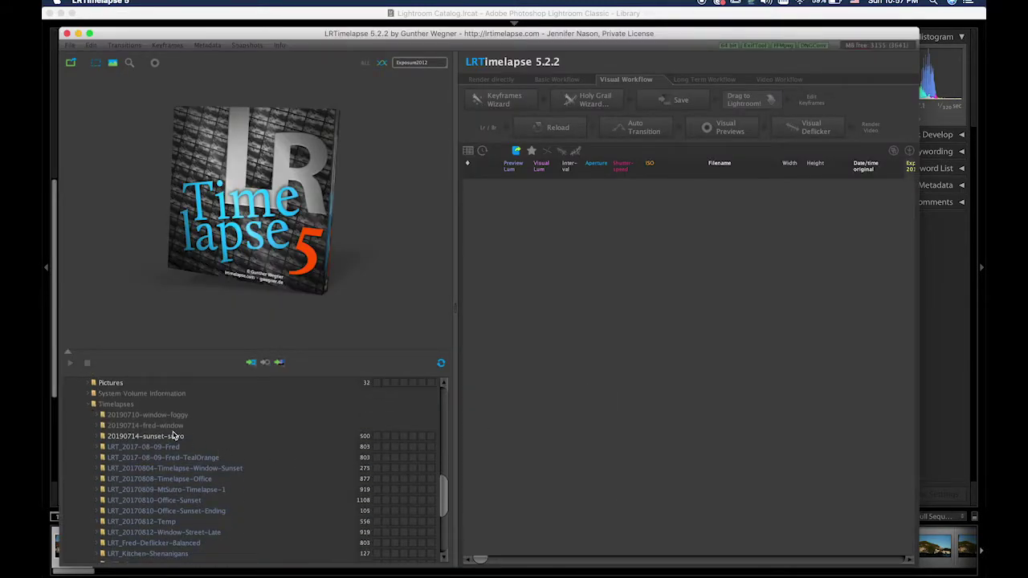
click(175, 436)
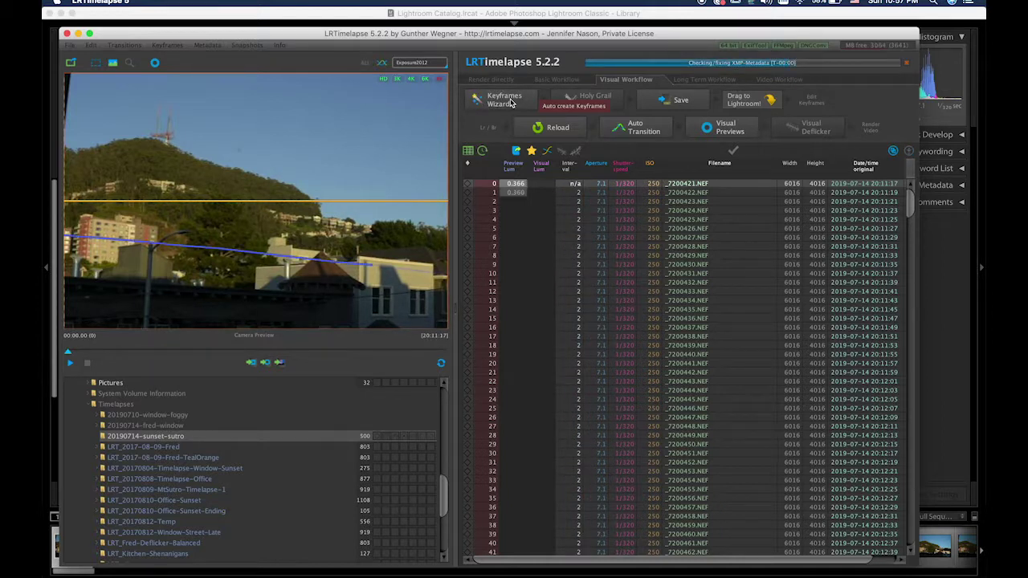
- Use the Keyframes Wizard to place 5 keyframes and save them to metadata
click(511, 101)
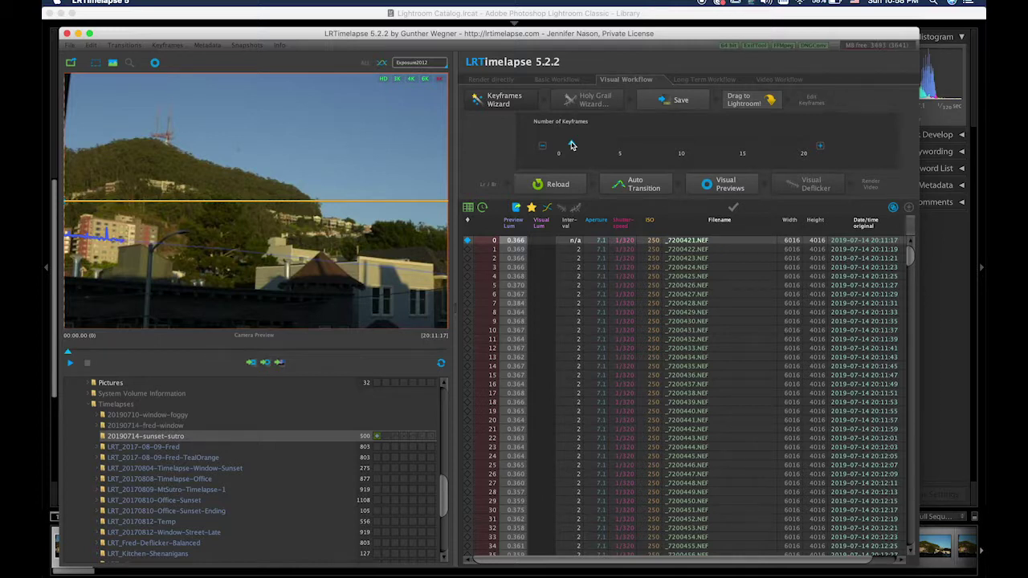
drag(571, 145, 619, 145)
click(673, 102)
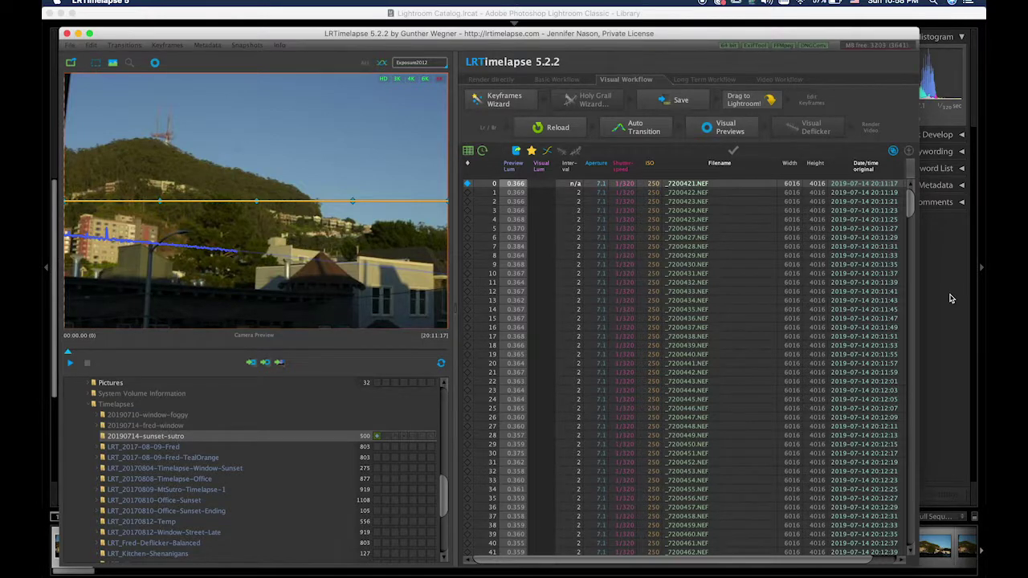
click(950, 298)
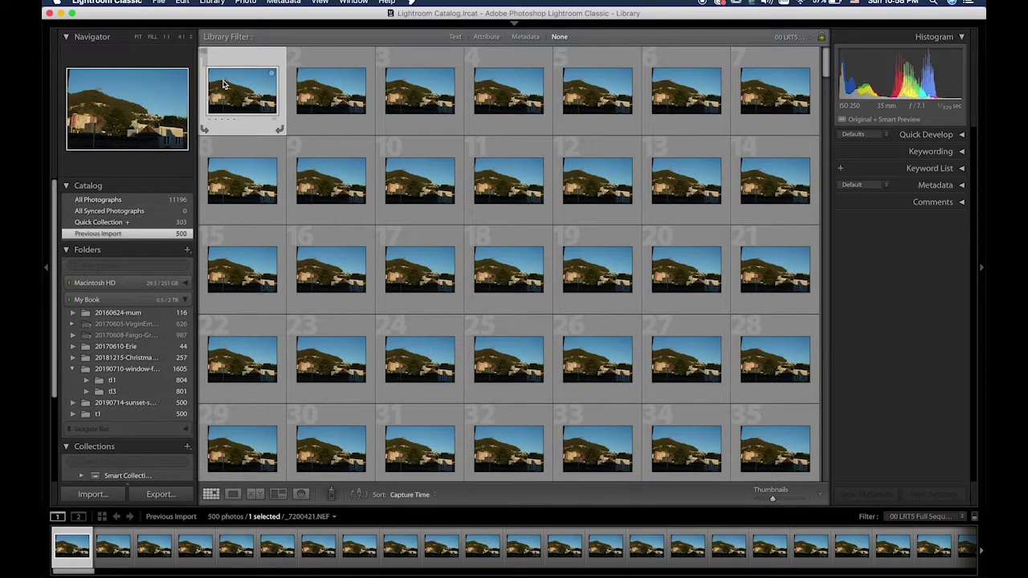
- Select all 500 photos and run Metadata > Read Metadata from Files
key(super+a)
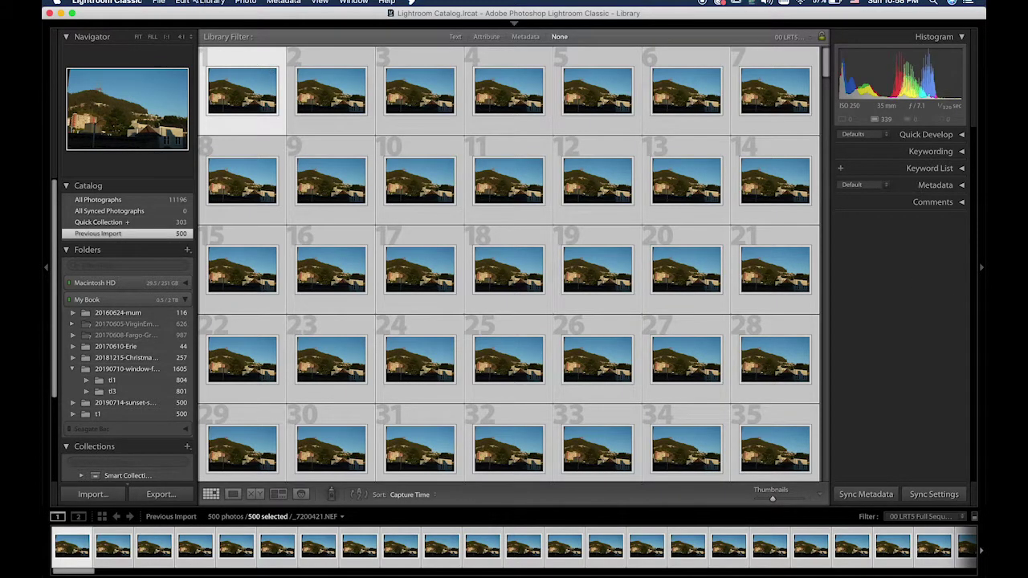
right_click(263, 82)
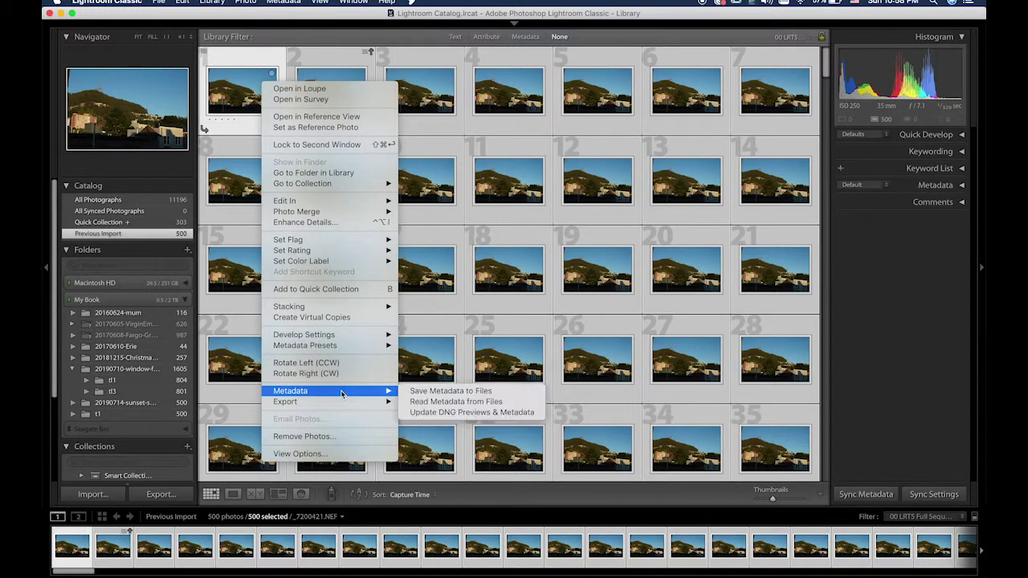
click(451, 401)
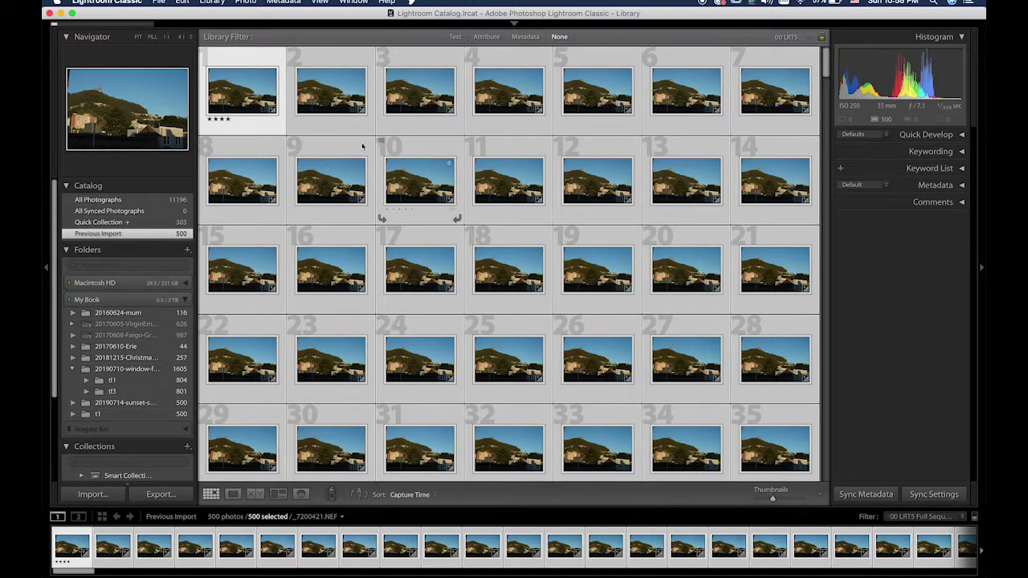
mouse_move(115, 26)
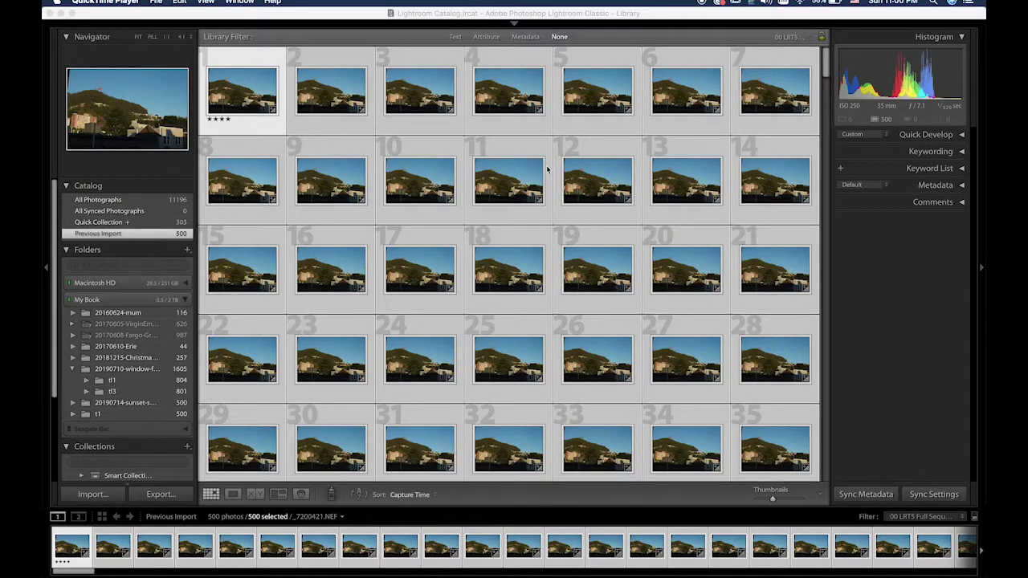
- Filter to the LRTimelapse keyframes and open the first in Develop, checking details at full size
click(921, 516)
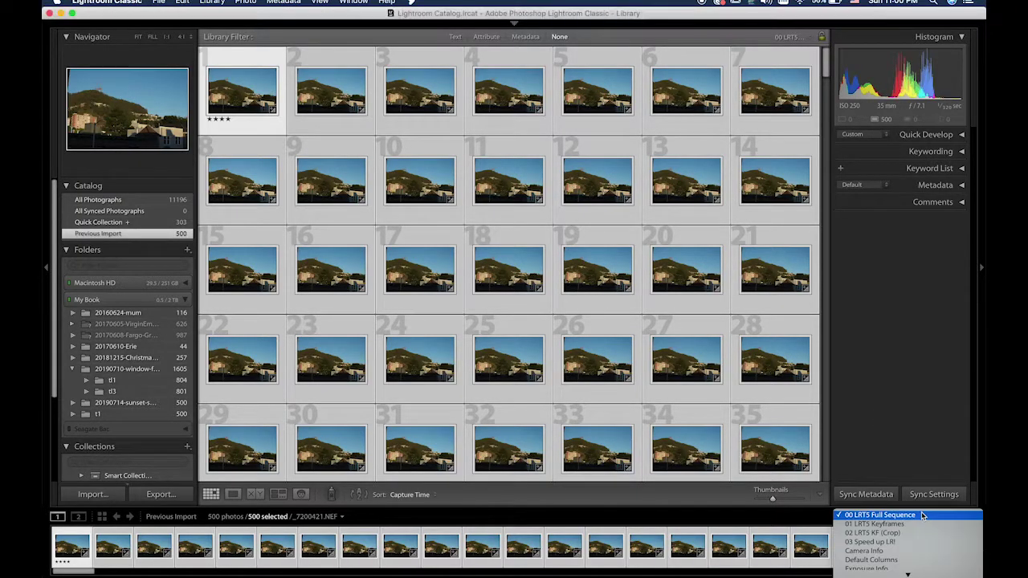
click(906, 524)
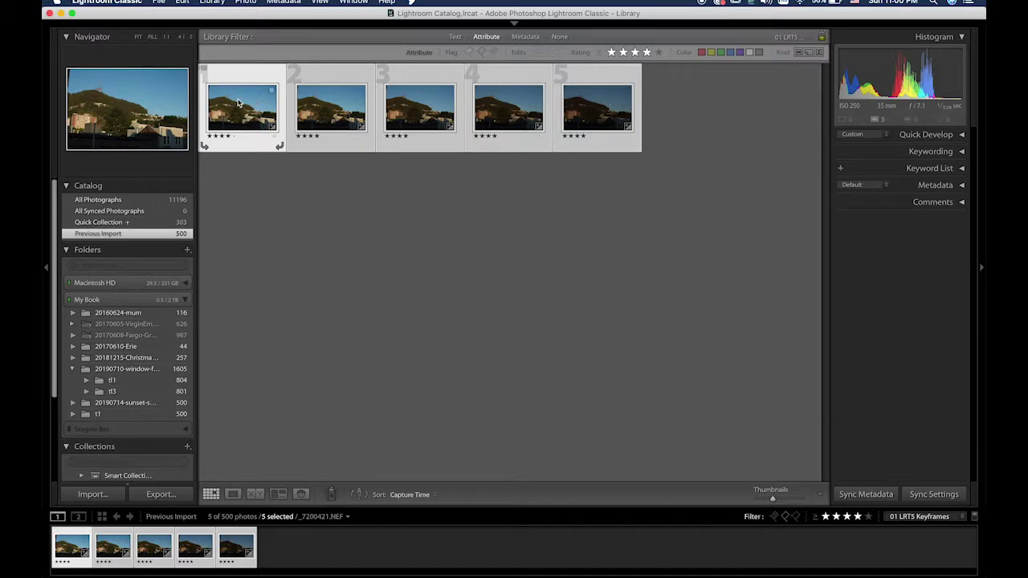
key(super+j)
key(d)
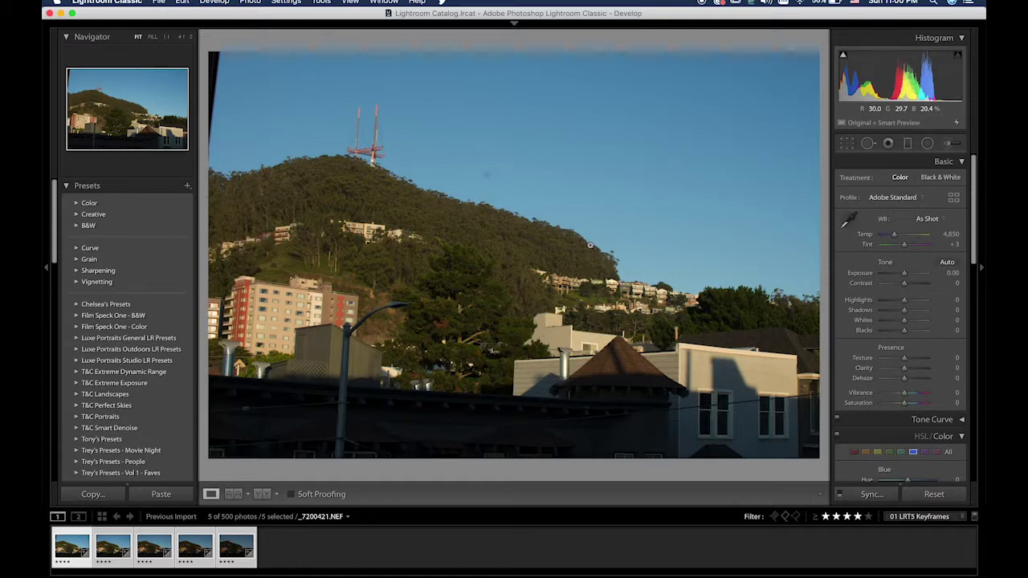
click(569, 274)
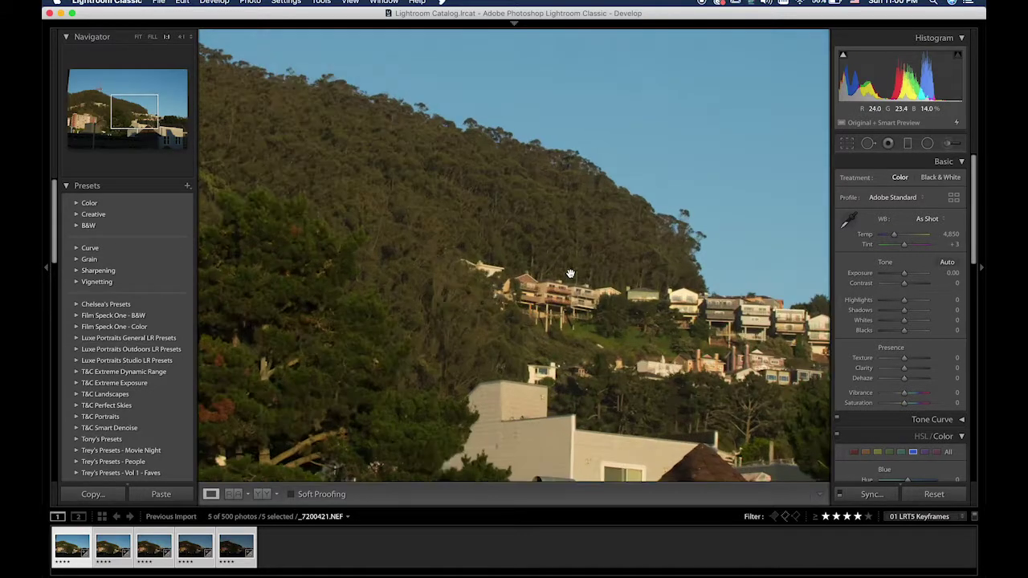
click(569, 275)
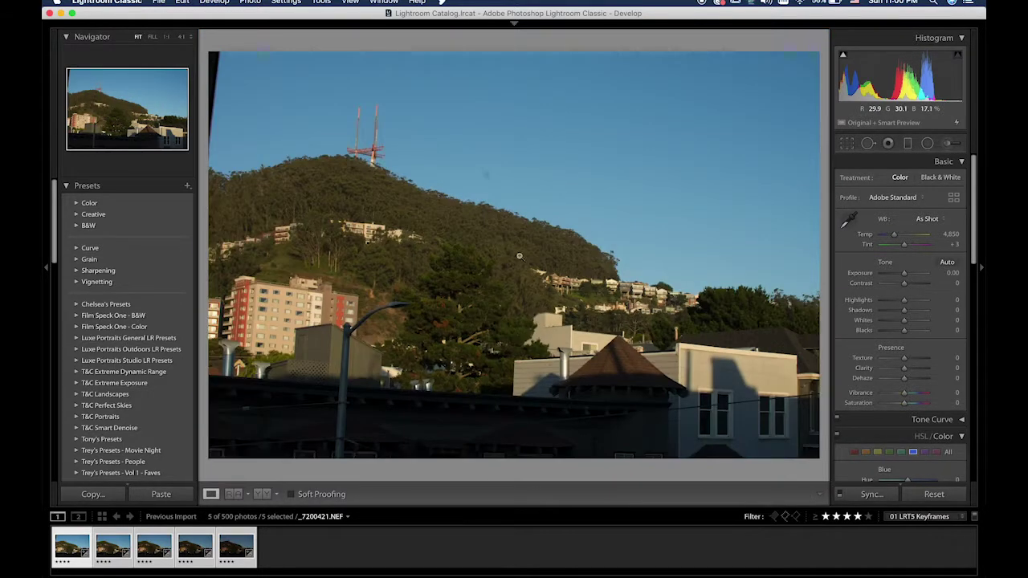
click(364, 161)
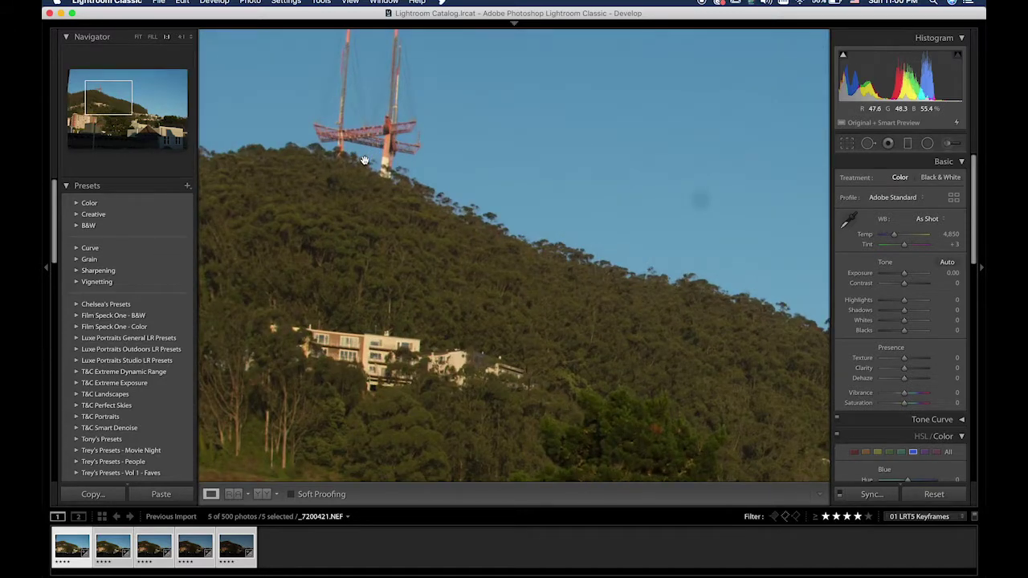
click(364, 160)
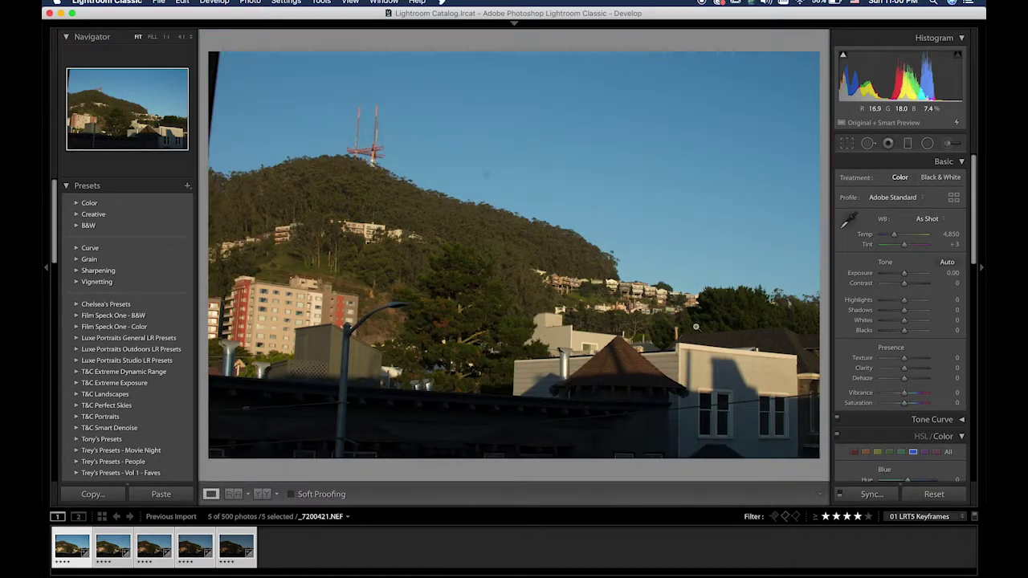
- Set Exposure +0.10, Contrast +11, Whites +12, Blacks −13 and Saturation +12
click(906, 275)
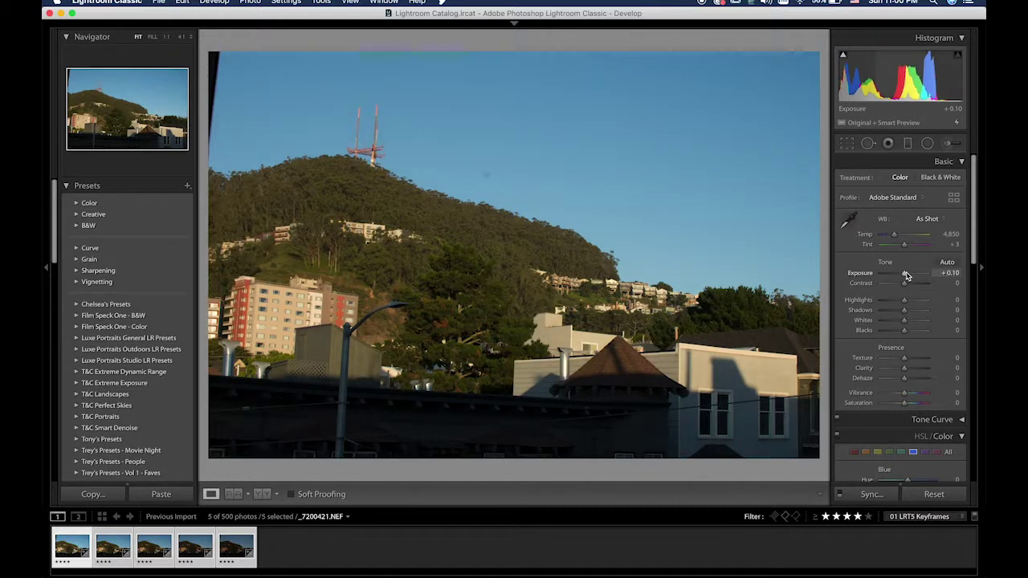
drag(905, 285, 906, 286)
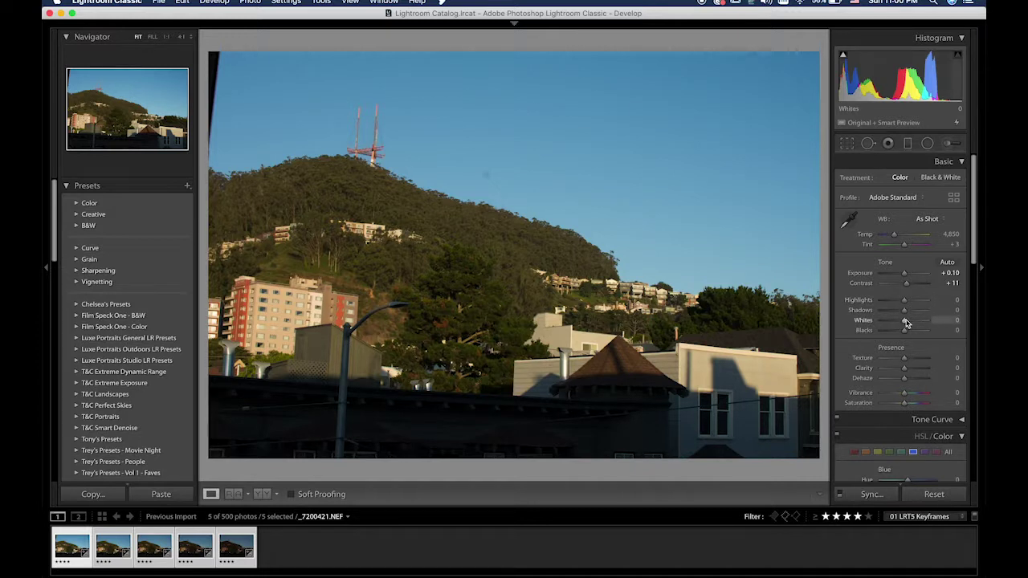
alt+click(905, 321)
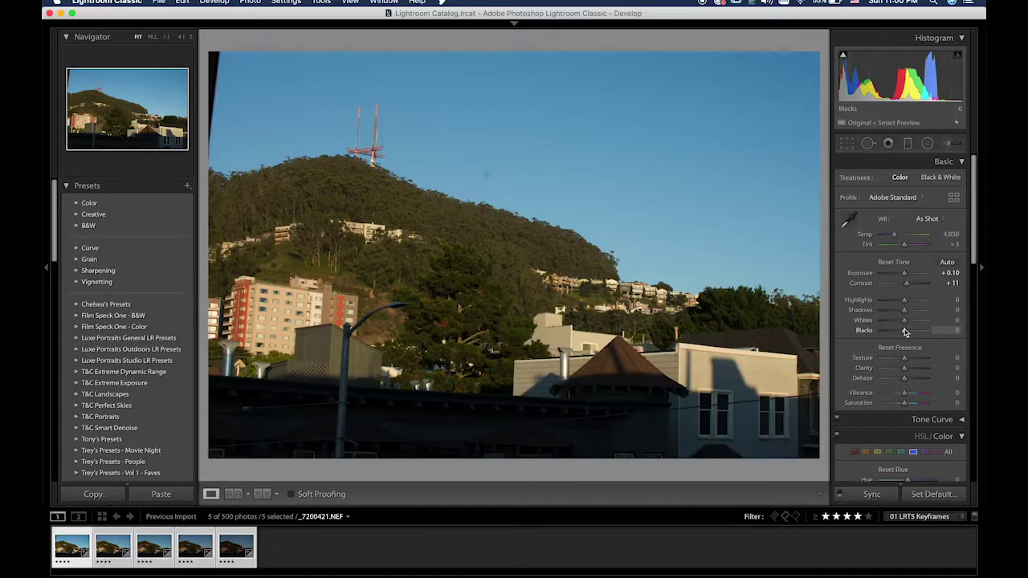
alt+drag(904, 330, 908, 322)
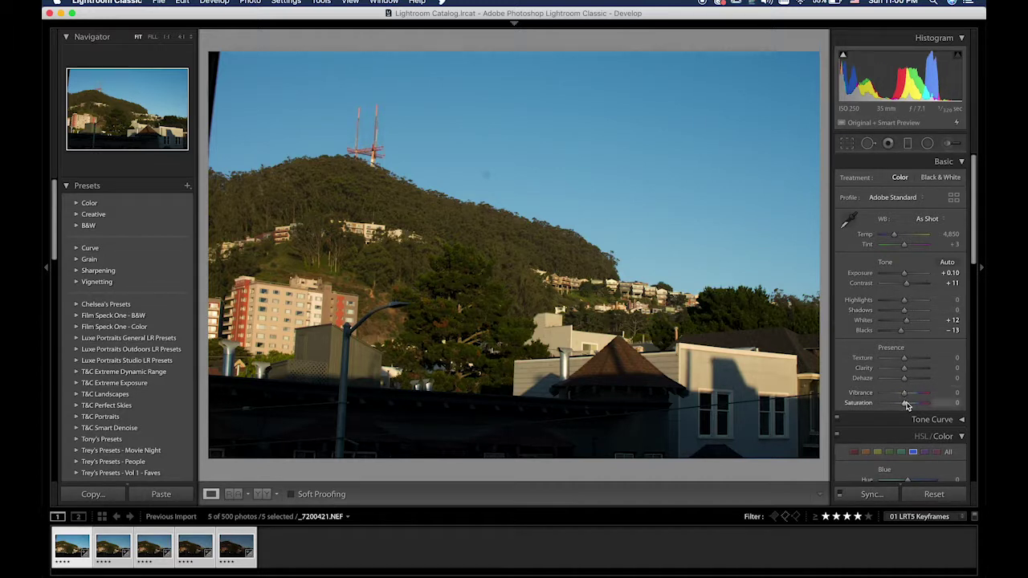
drag(904, 405, 905, 405)
drag(906, 405, 907, 407)
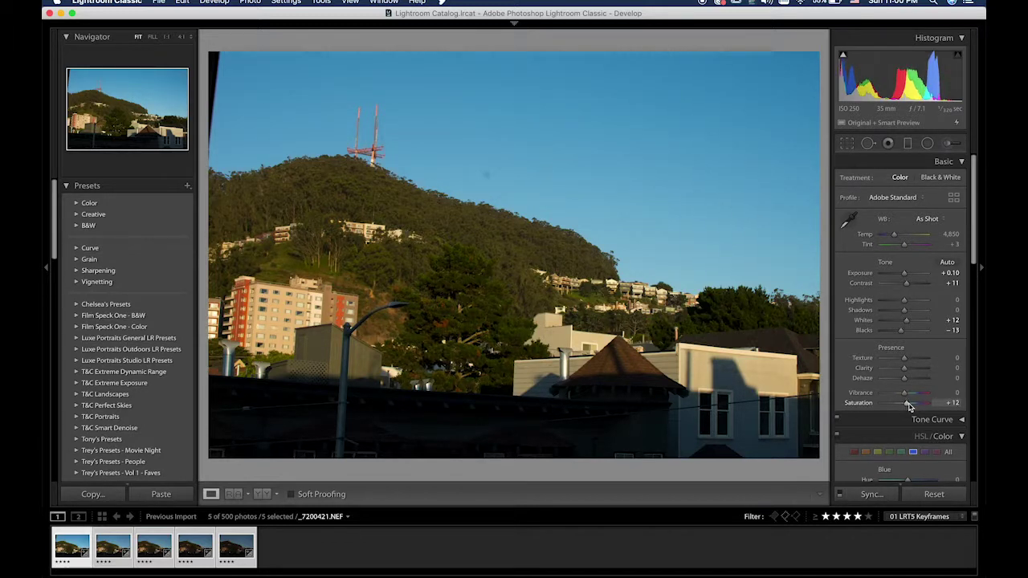
click(868, 143)
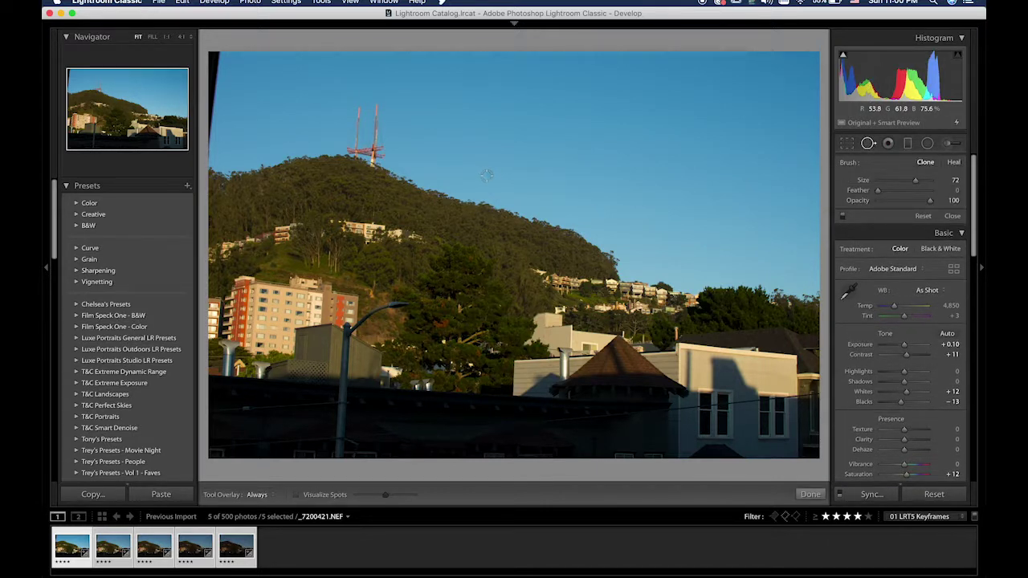
- Heal the sky dust spot beside the tower, sourcing from clean sky nearby
click(482, 173)
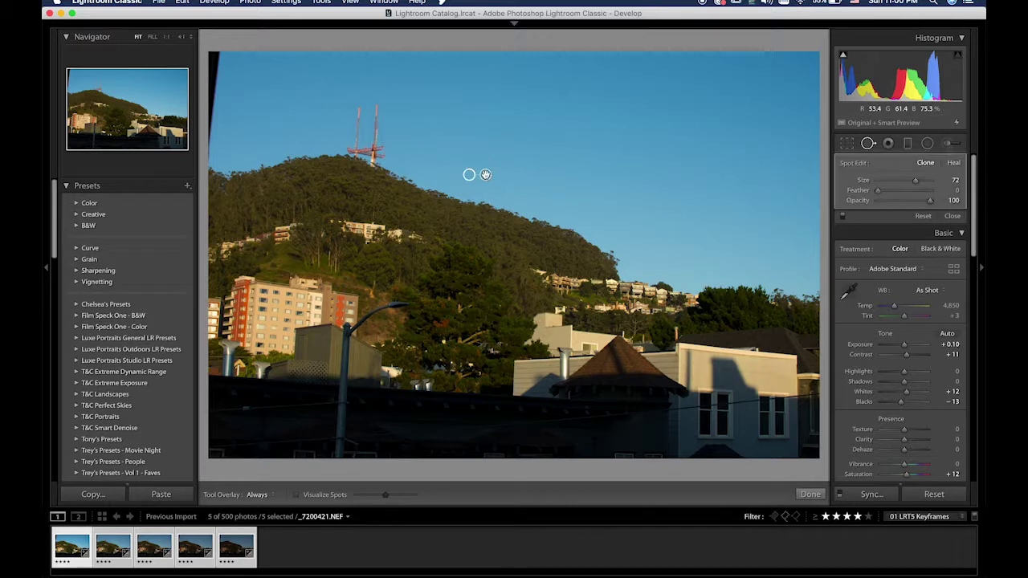
drag(500, 166, 500, 167)
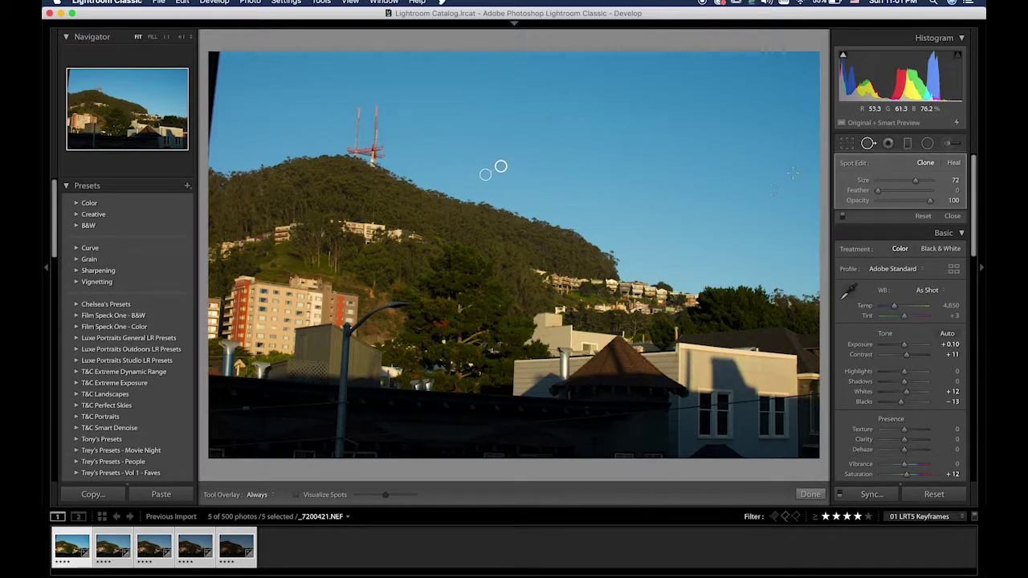
click(867, 143)
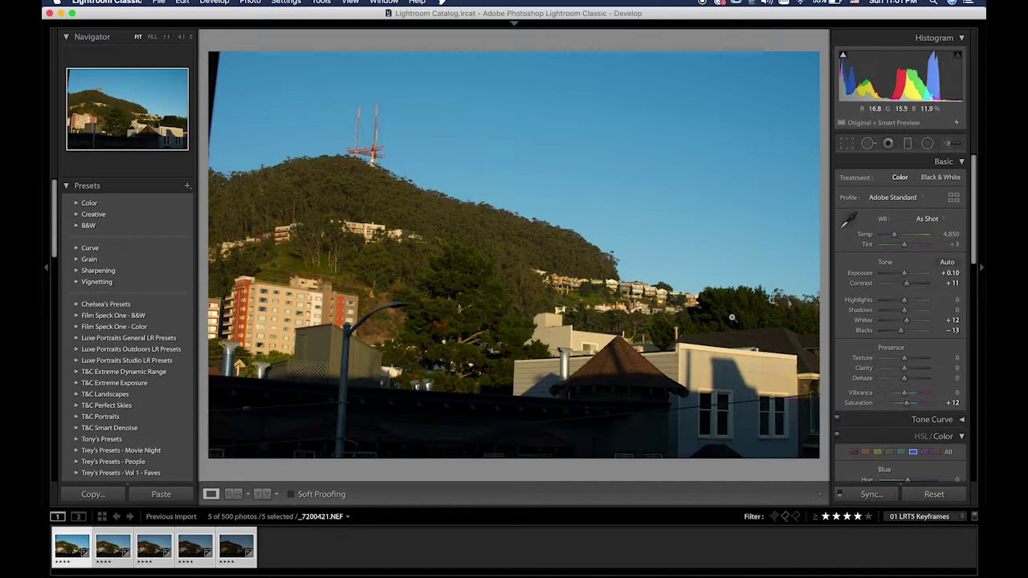
- In the Library grid, run 01 LRTimelapse Sync Keyframes, then select keyframe 2
key(g)
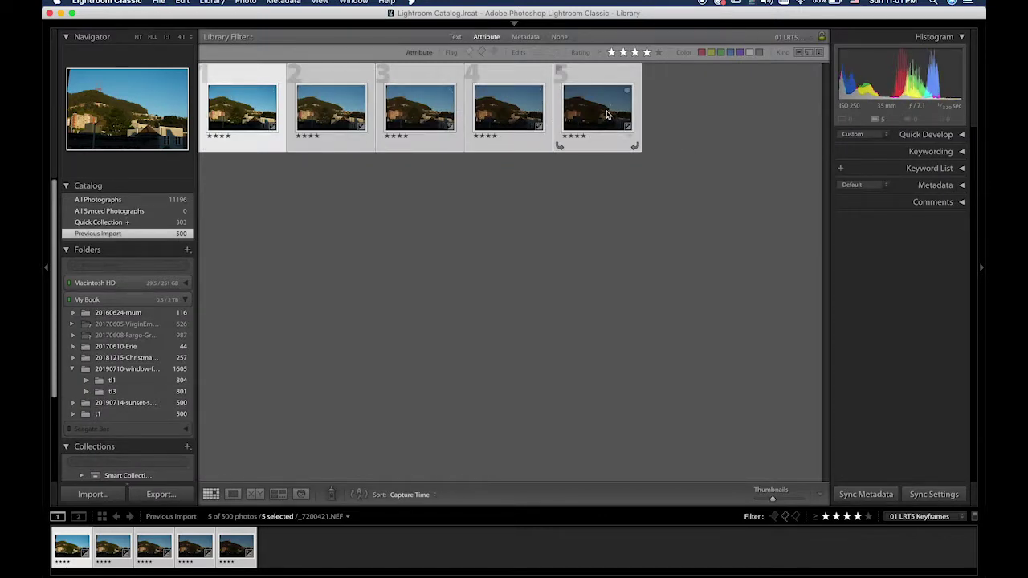
click(412, 2)
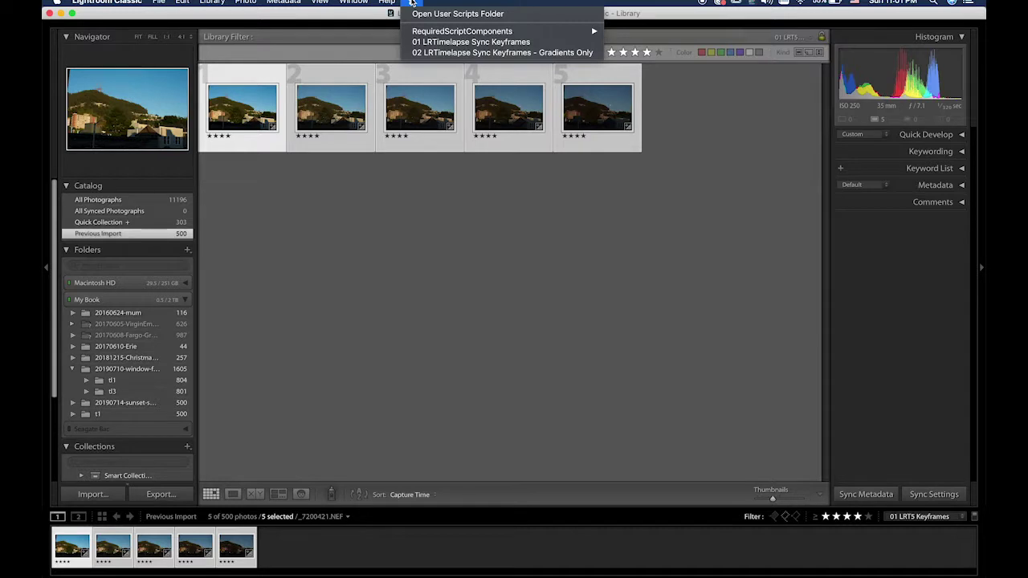
click(427, 42)
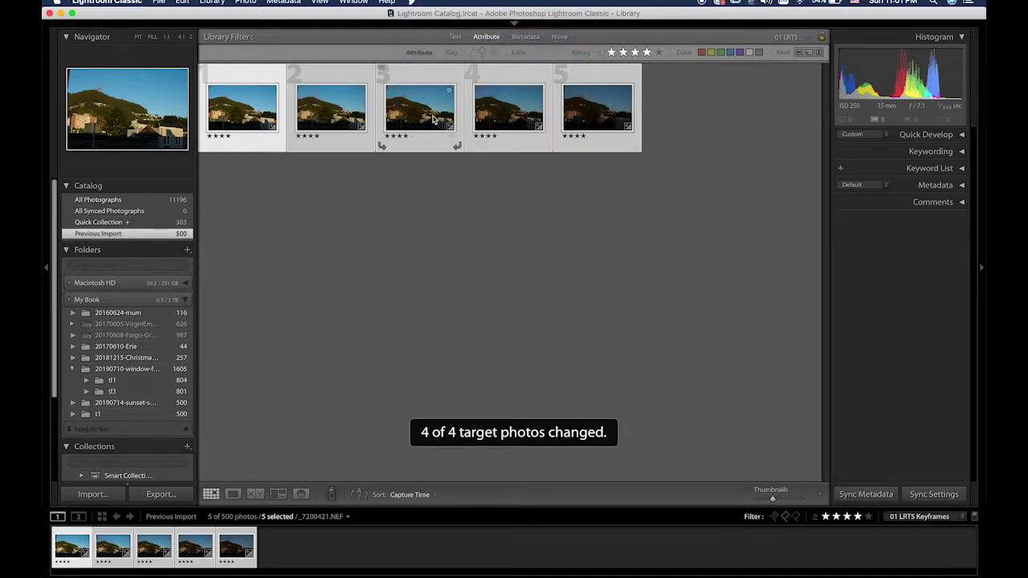
click(332, 104)
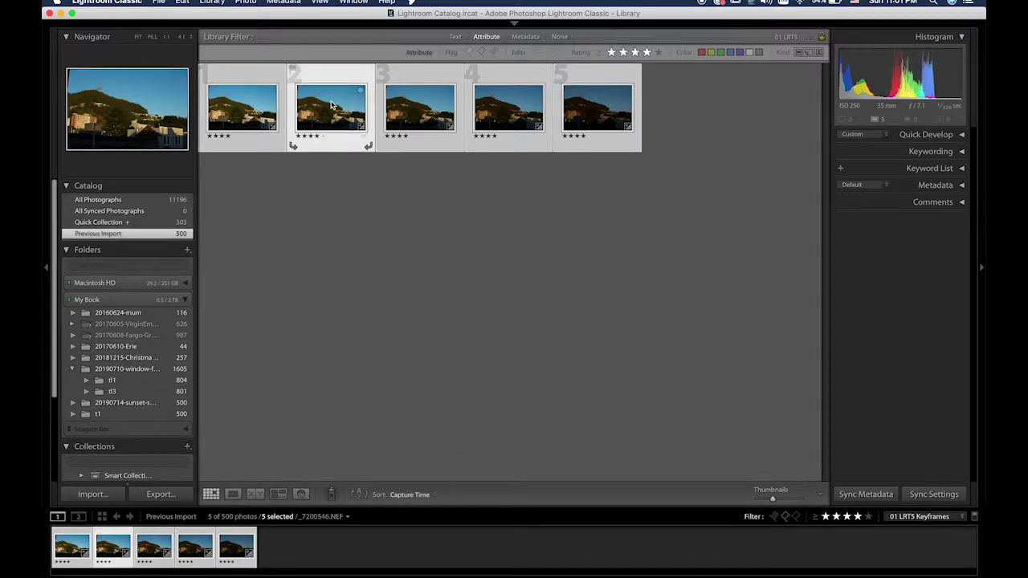
- Give keyframe 2 Exposure +0.25, Shadows +14, Blacks −3, Dehaze +9 and Saturation +15
key(d)
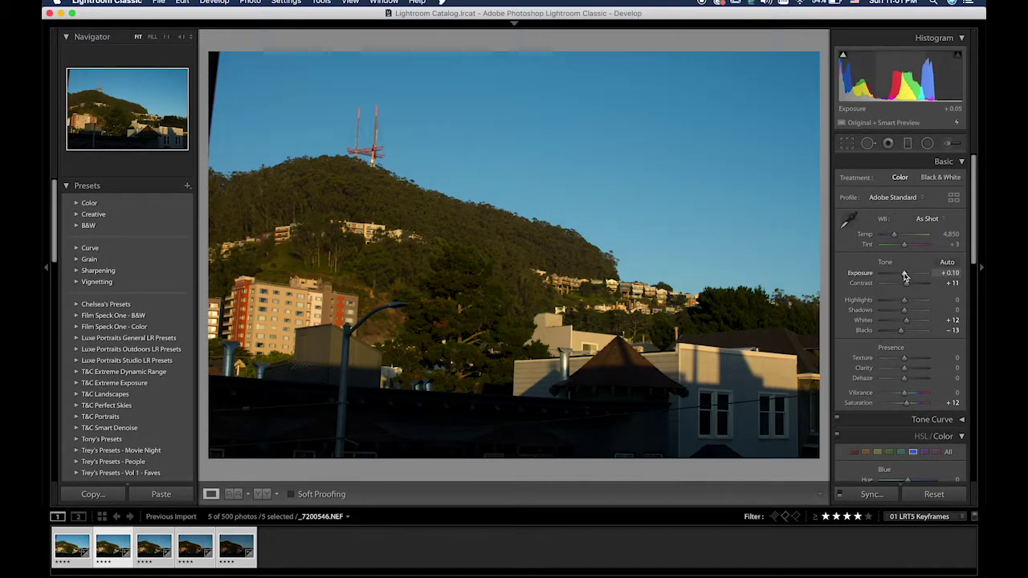
drag(903, 276, 905, 275)
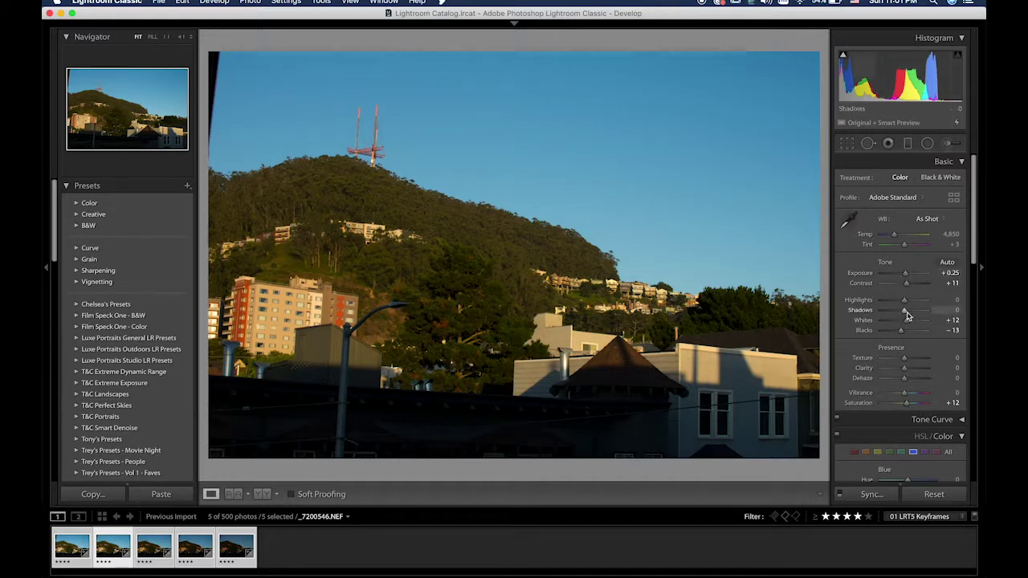
drag(903, 311, 908, 315)
drag(900, 330, 903, 337)
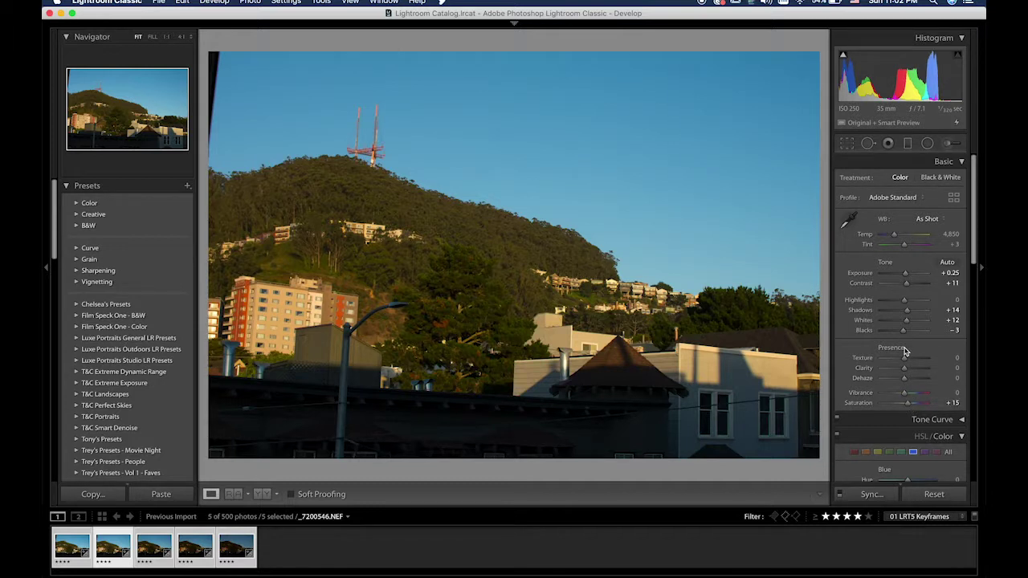
drag(908, 382, 910, 382)
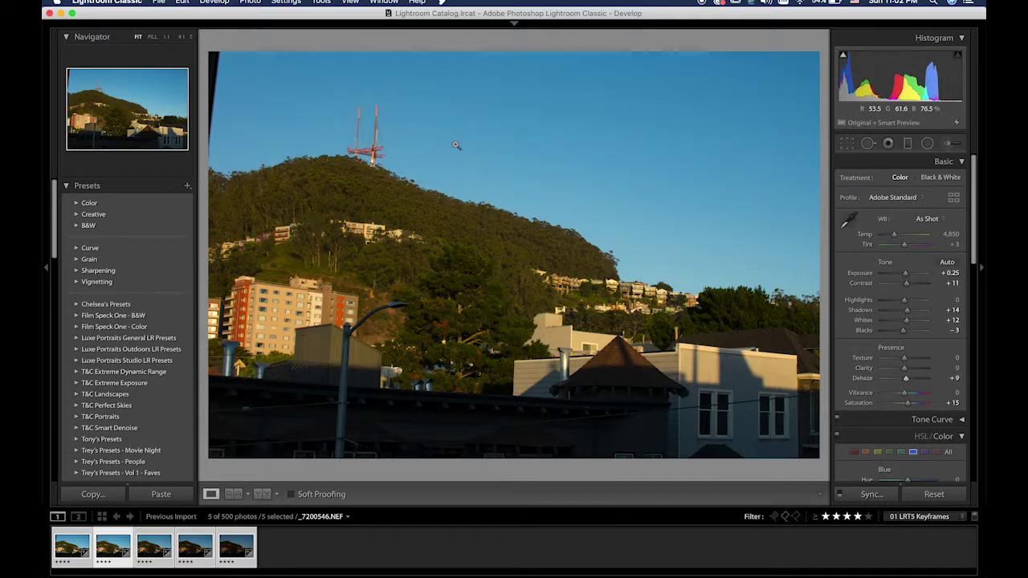
key(g)
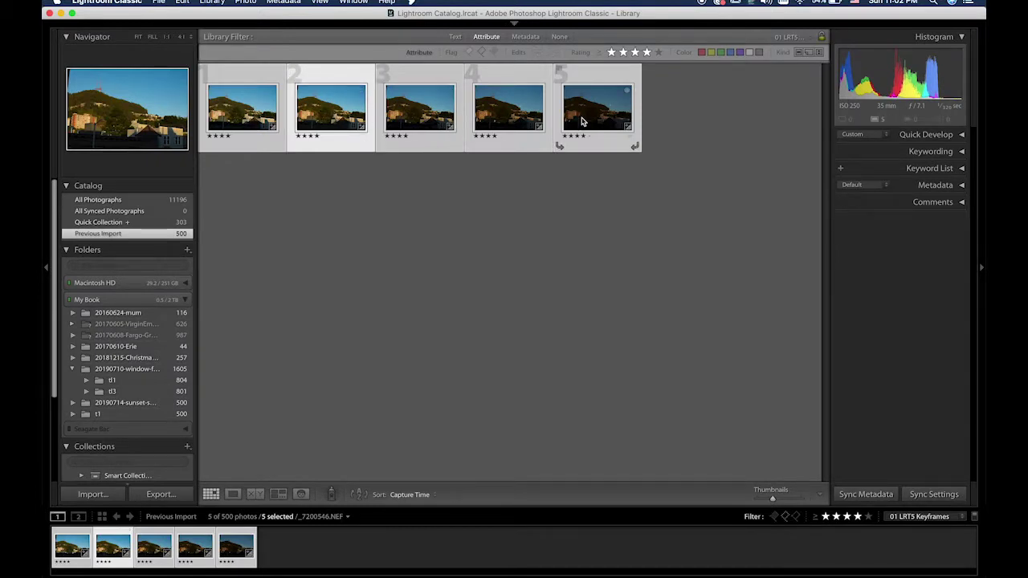
- Sync keyframe 2's settings to keyframes 3–5, then open keyframe 3 in Develop
key(slash)
click(412, 3)
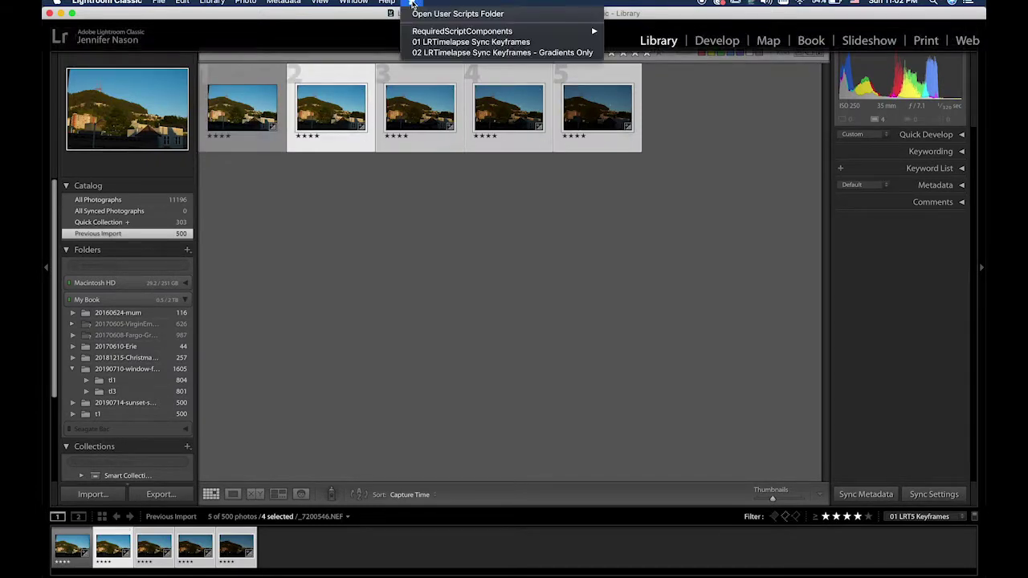
click(470, 42)
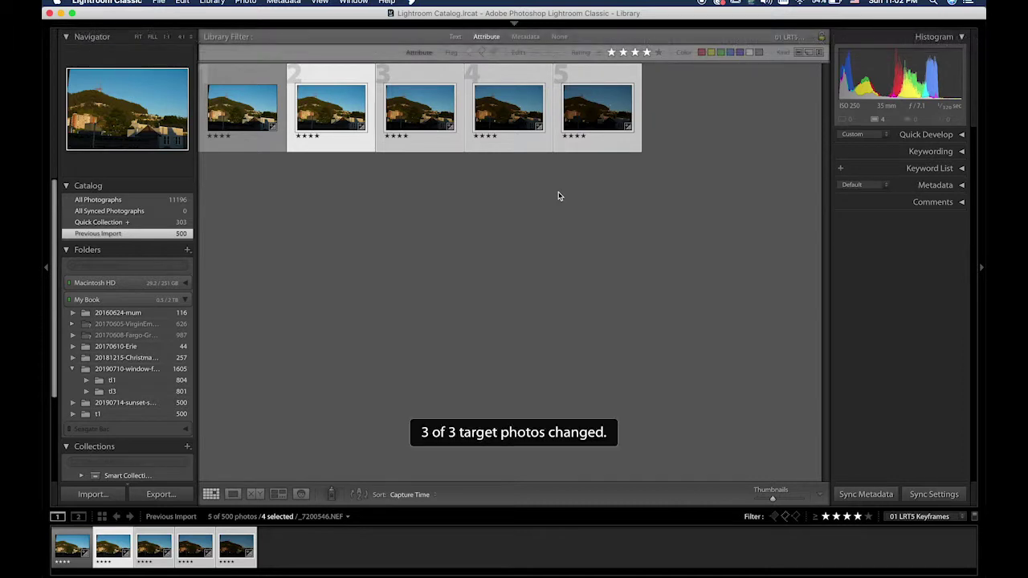
click(430, 120)
key(d)
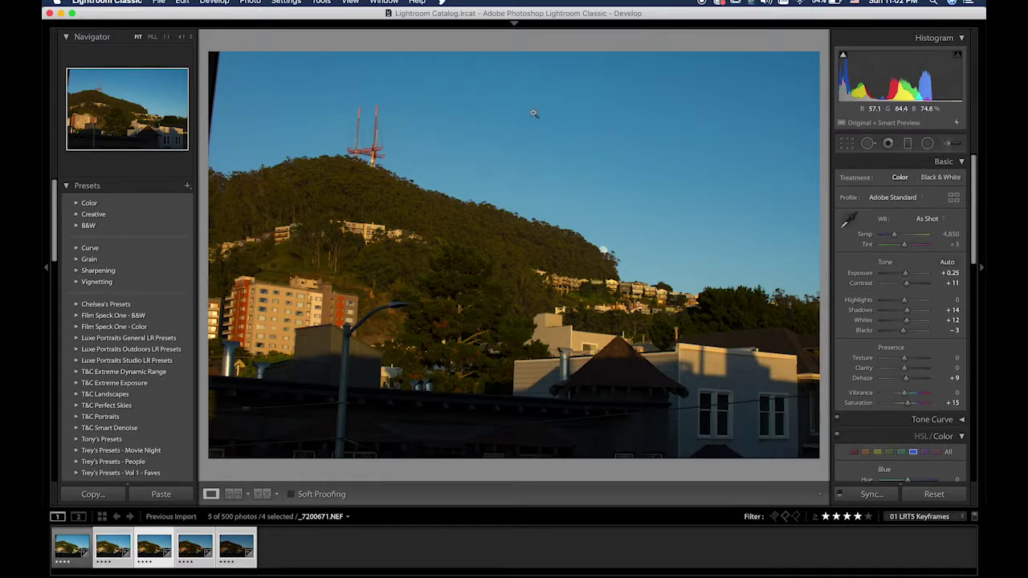
- Inspect the third keyframe's hillside at 1:1, return to Fit, then go back to the grid
click(604, 250)
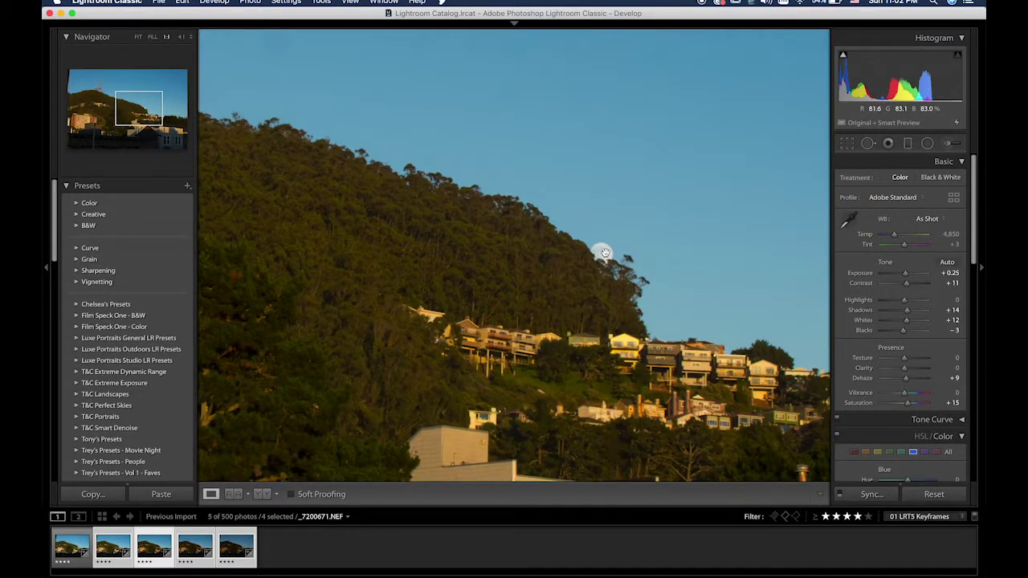
click(604, 252)
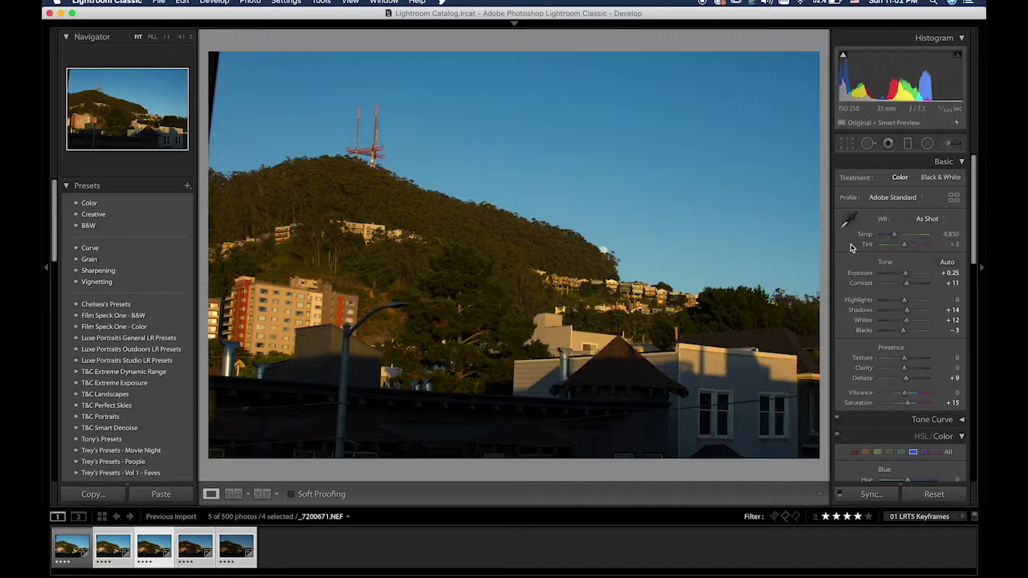
key(g)
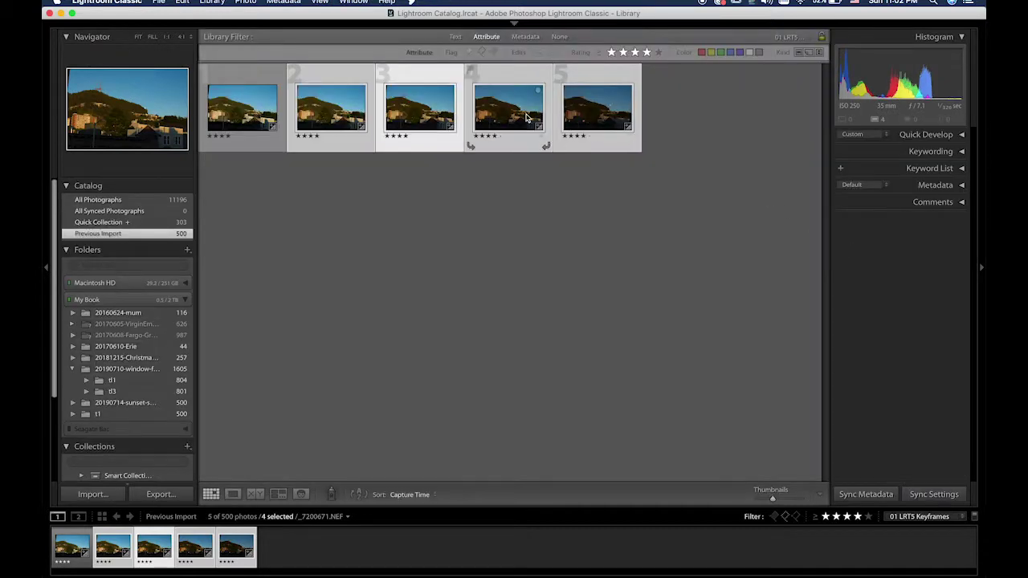
- Open the fourth keyframe in Develop, inspect the moon at 1:1, then return to the grid
click(526, 118)
key(d)
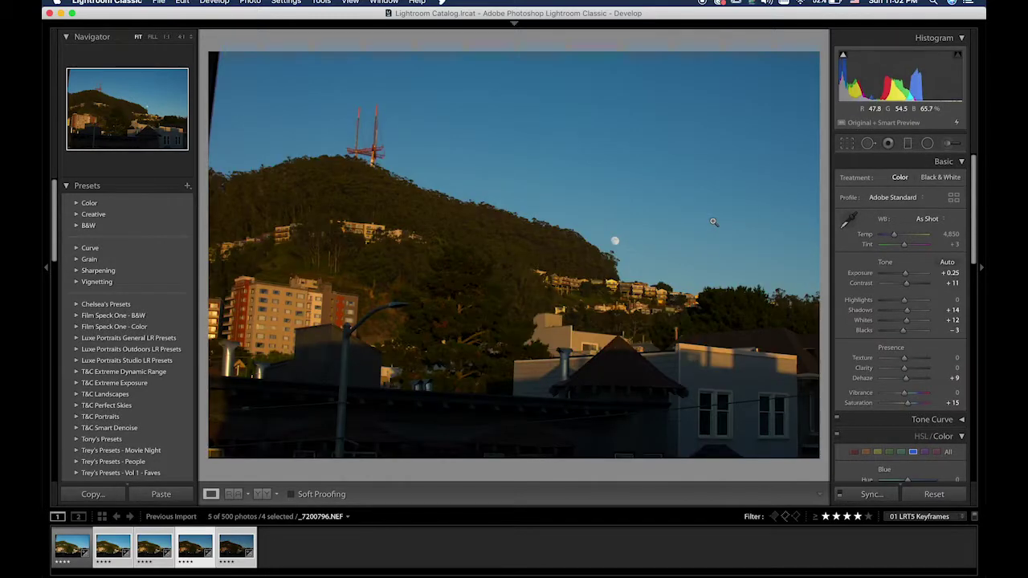
click(614, 240)
key(g)
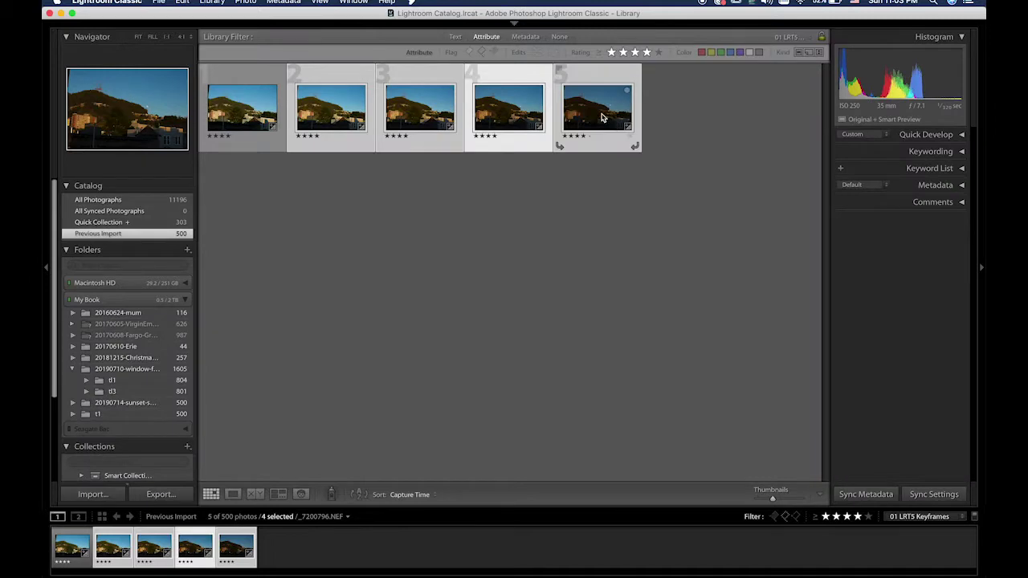
- Inspect the fifth keyframe's moon at 1:1, then raise its Exposure to +0.65
key(d)
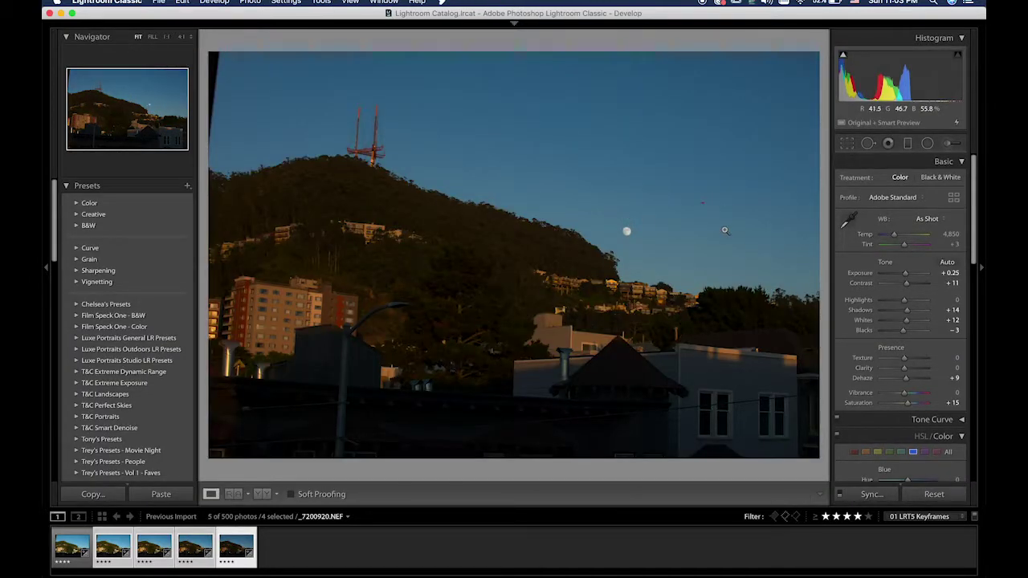
click(700, 202)
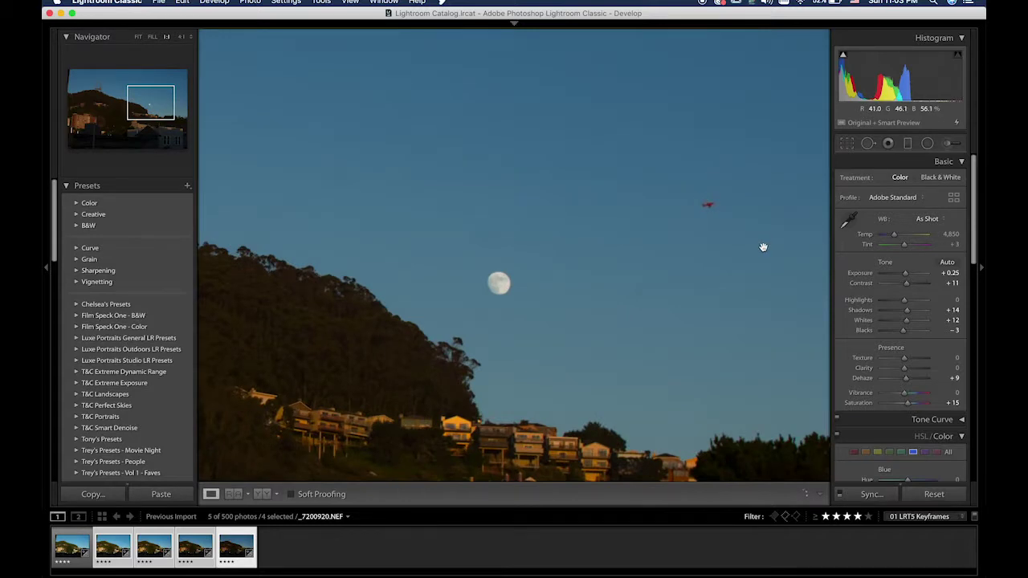
click(707, 205)
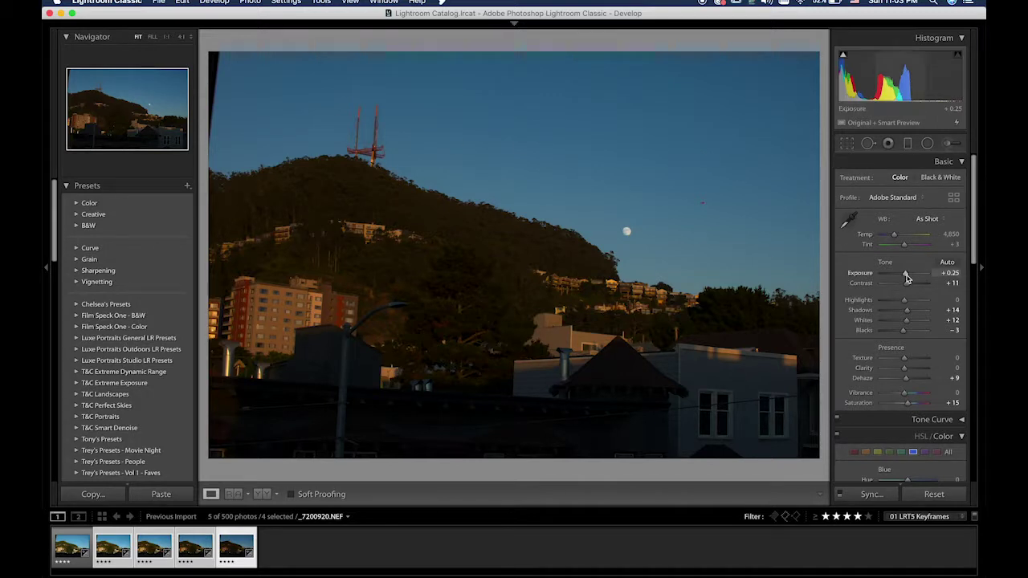
drag(905, 277, 907, 277)
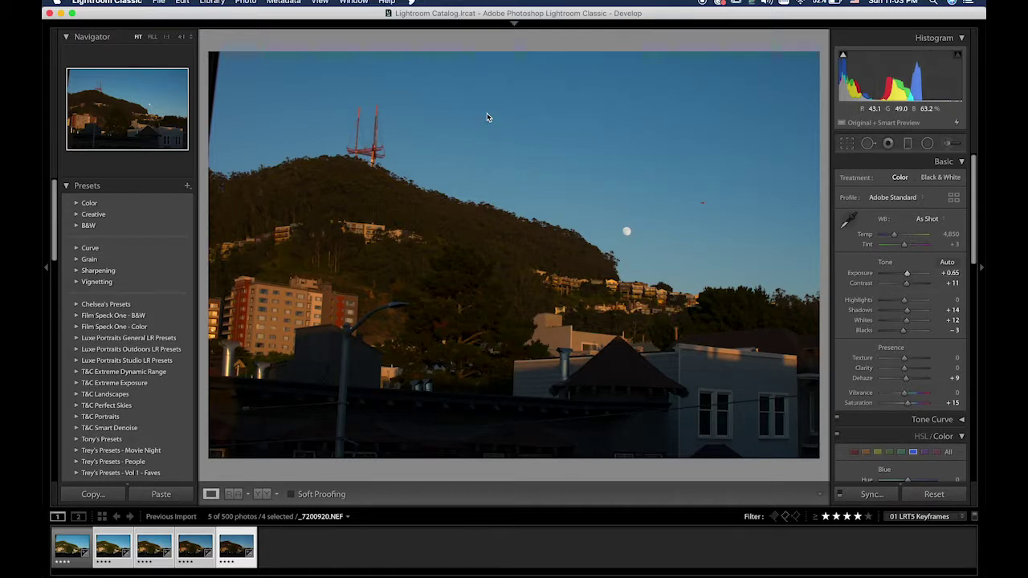
- Select all five keyframes in the Library grid
key(g)
click(248, 98)
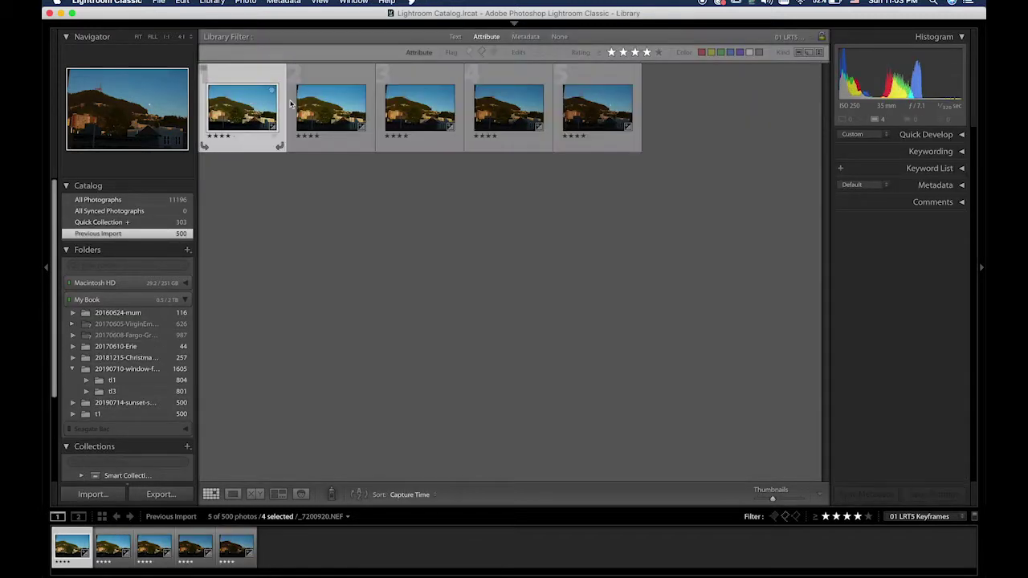
shift+click(434, 104)
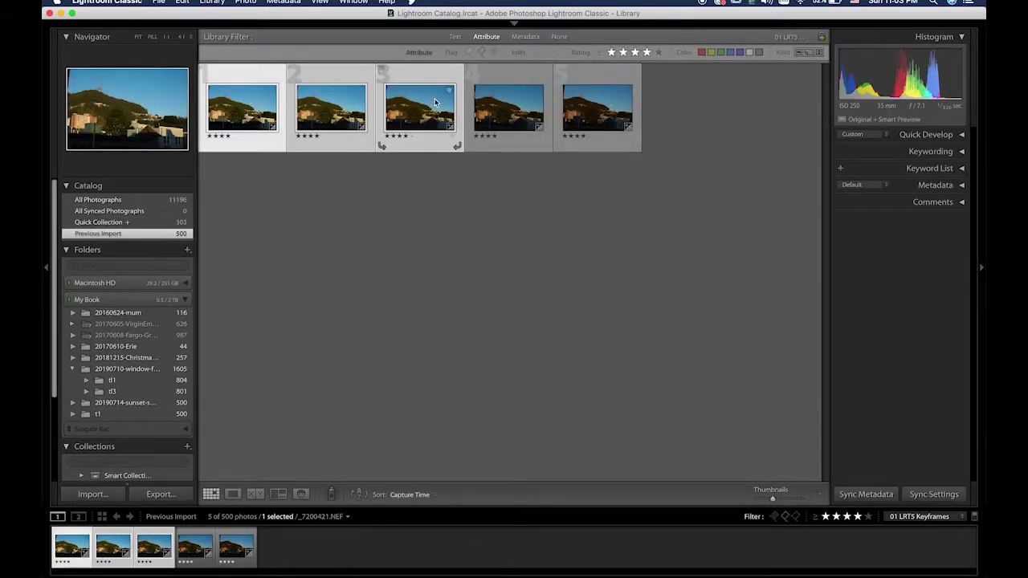
- Save the keyframes' metadata to files, then switch to LRTimelapse
right_click(592, 102)
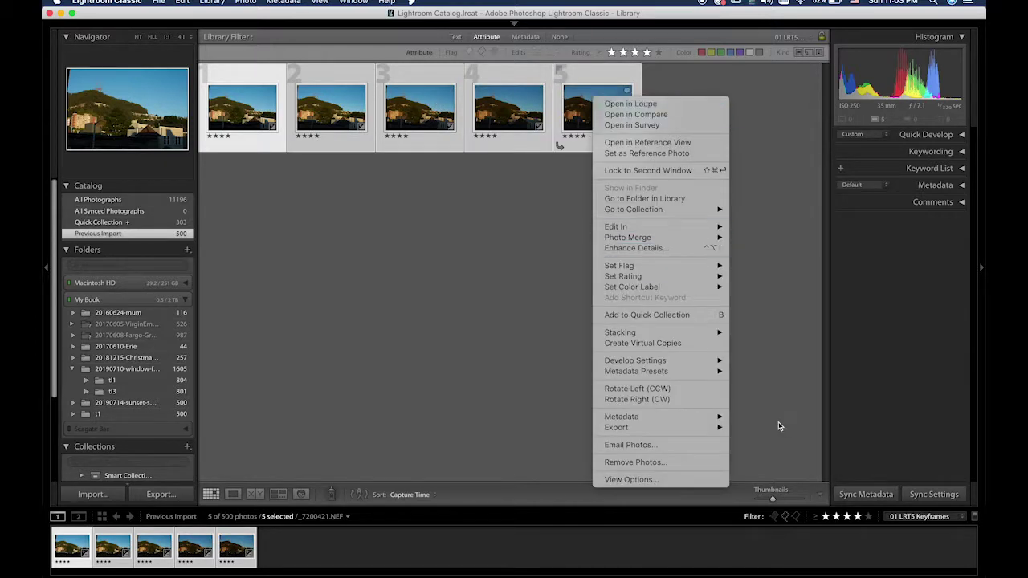
mouse_move(714, 371)
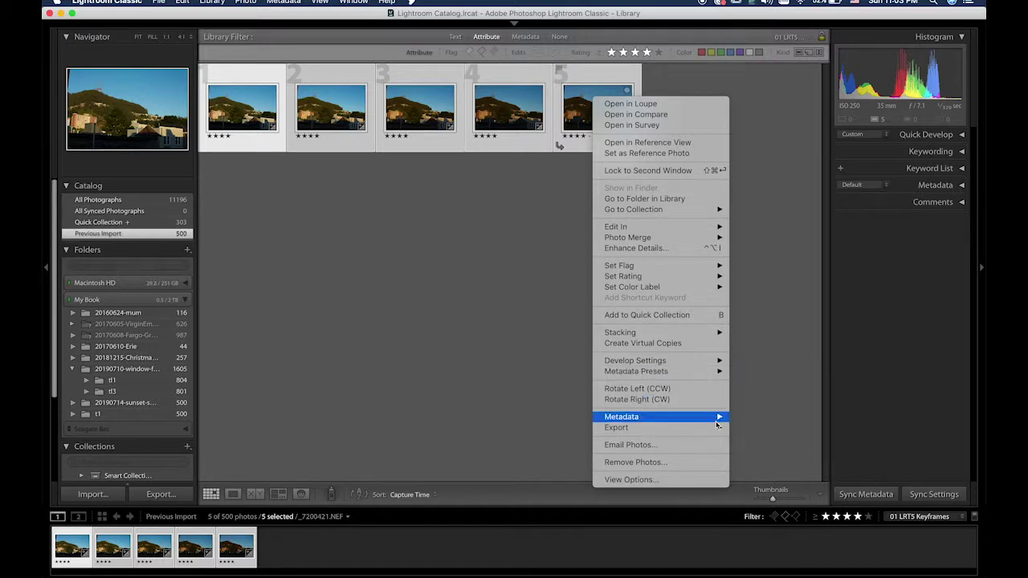
mouse_move(715, 419)
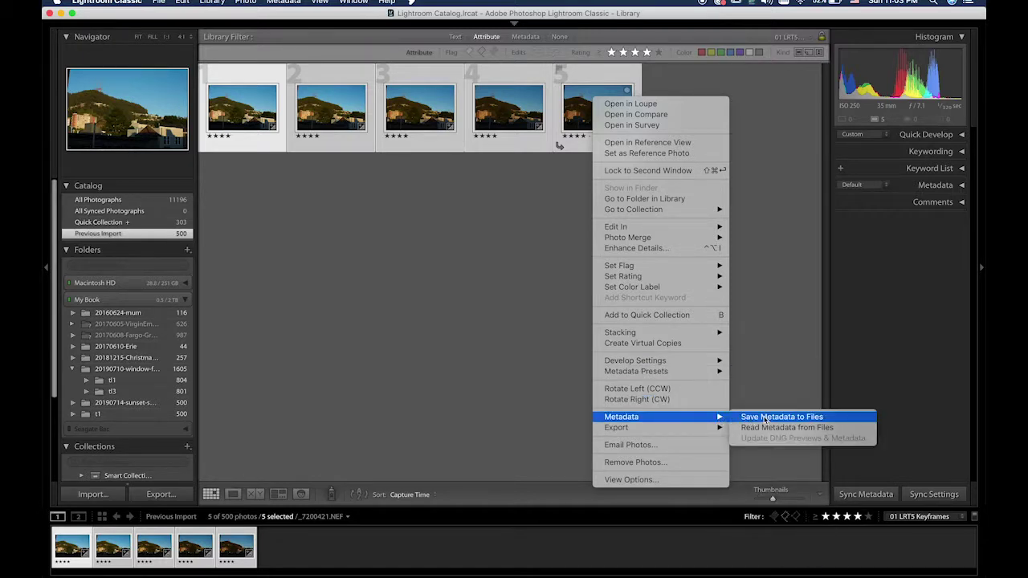
click(765, 418)
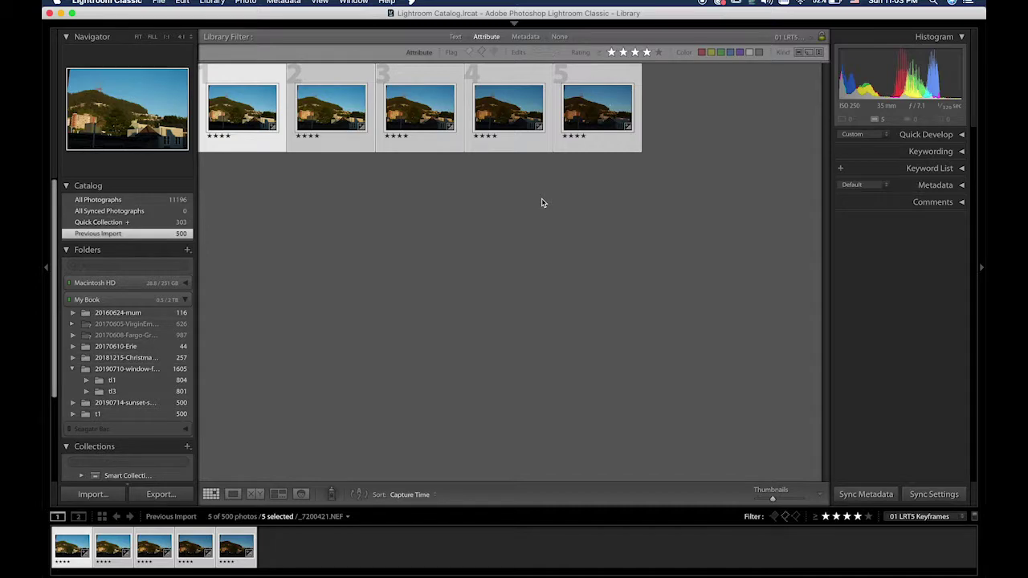
key(super+Tab)
key(super+Tab)
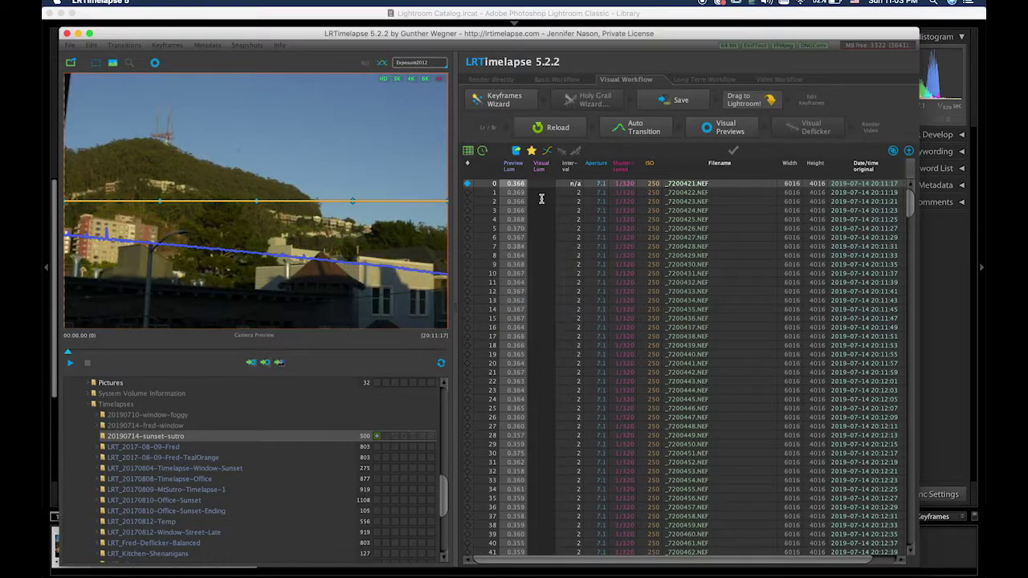
- Reload the keyframe metadata, apply Auto Transition, save, and return to Lightroom Classic
click(549, 130)
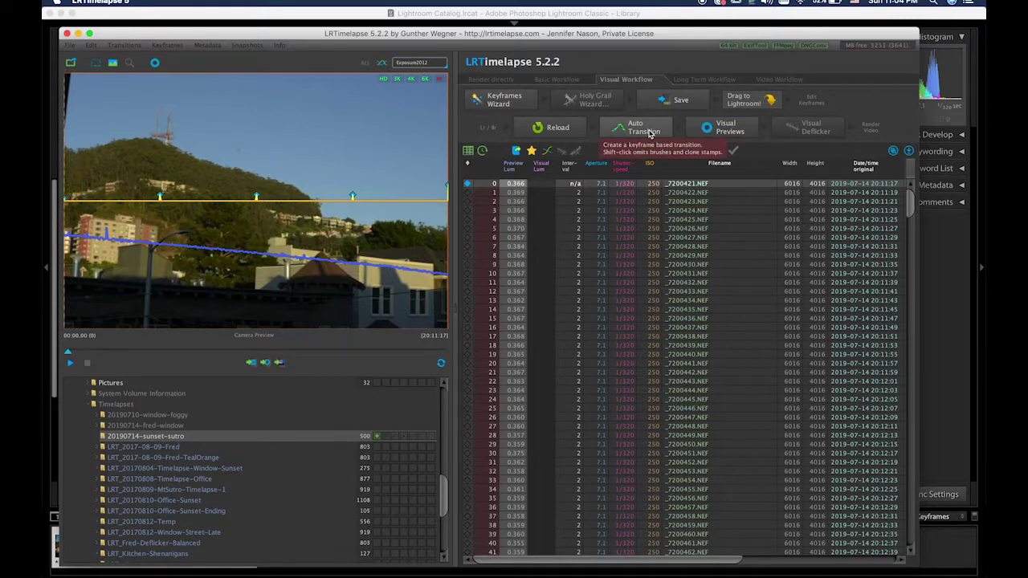
click(649, 132)
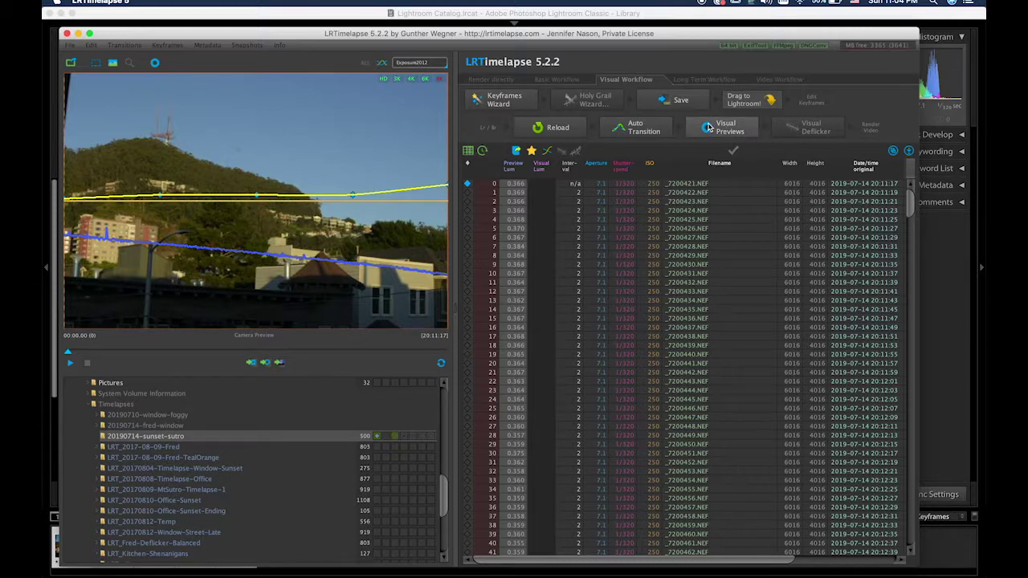
click(671, 102)
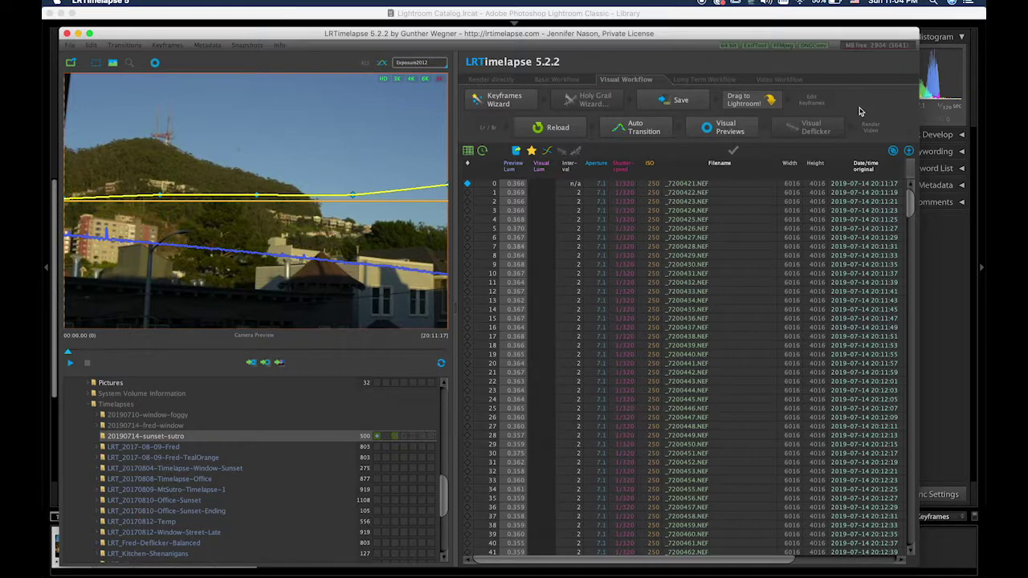
key(super+Tab)
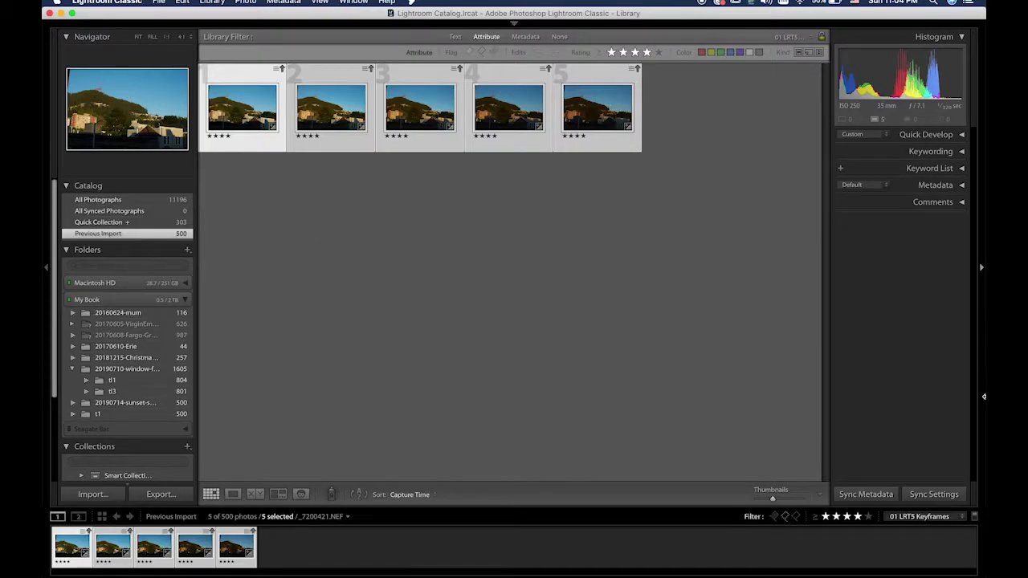
- Show all 500 frames with the 00 LRT5 Full Sequence filter, select them, and read metadata from files
click(945, 517)
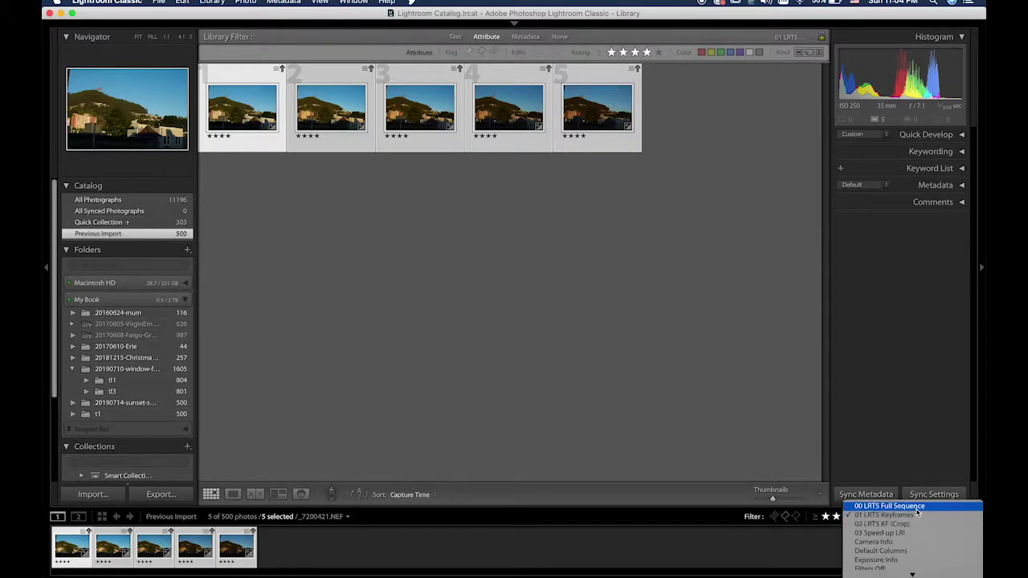
click(889, 506)
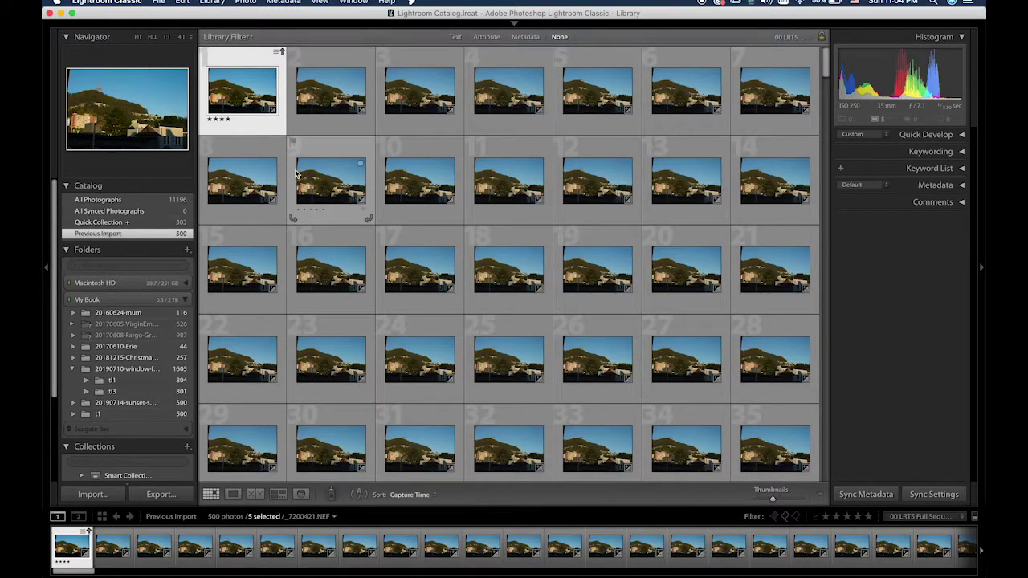
key(super+a)
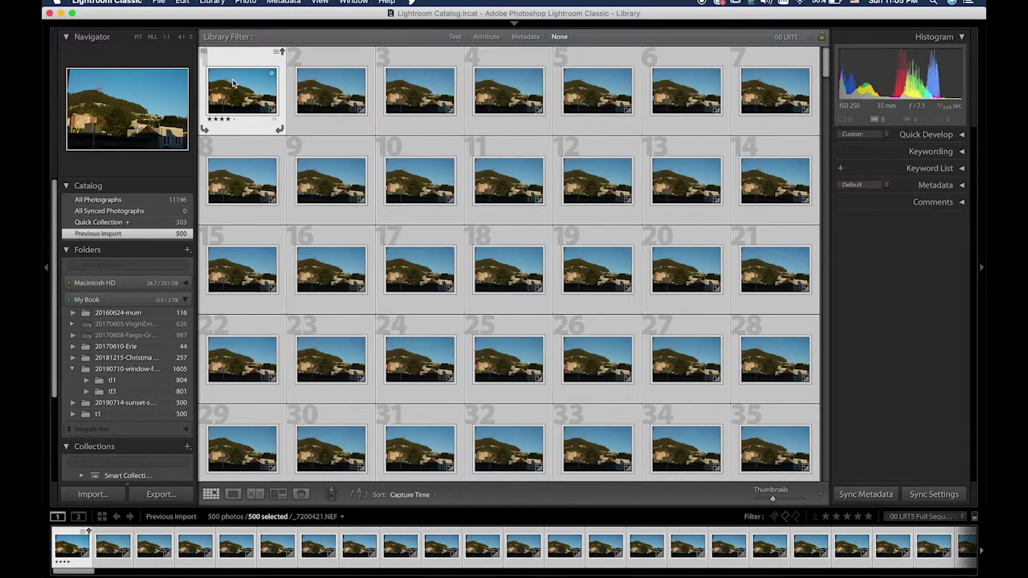
right_click(233, 83)
mouse_move(346, 387)
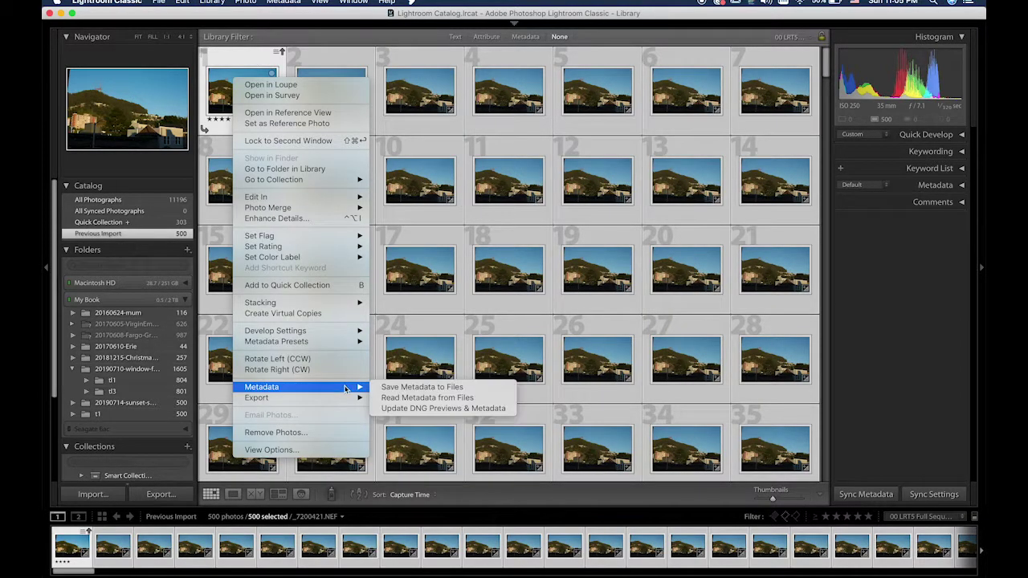
click(406, 397)
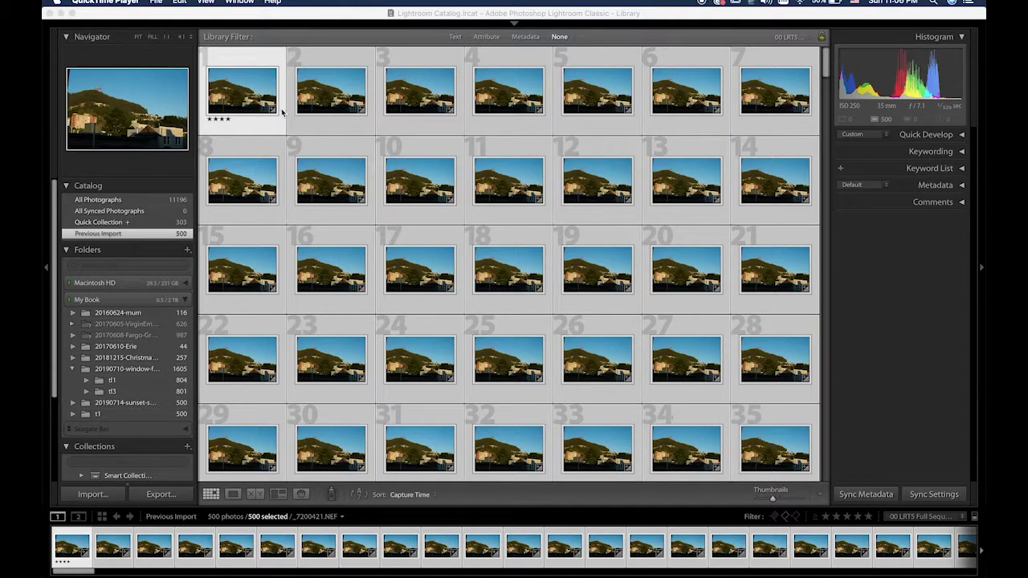
- After the export-from-collection warning, switch the Library source to the 20190714-sunset-sutro folder
click(158, 494)
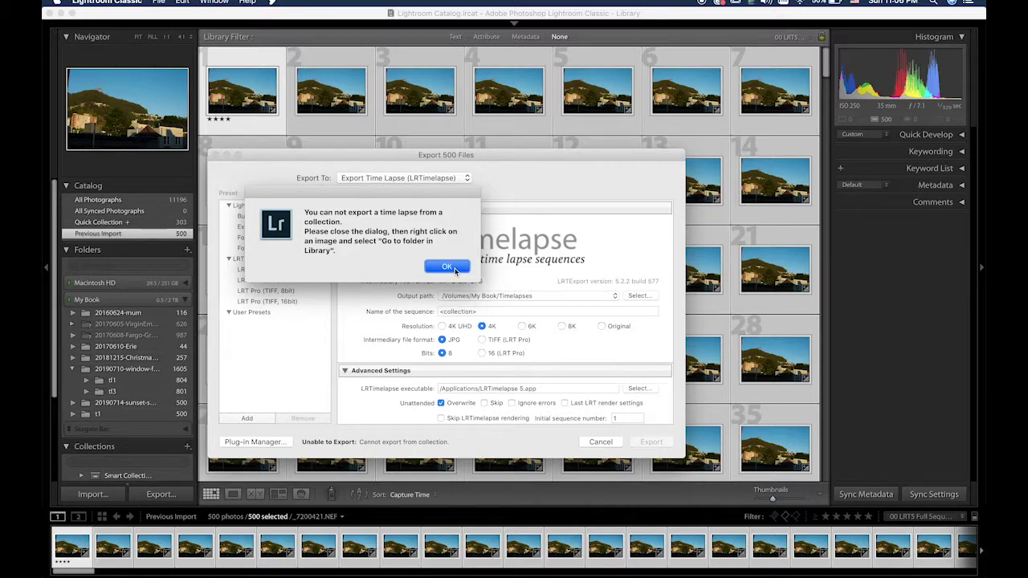
click(454, 270)
click(600, 441)
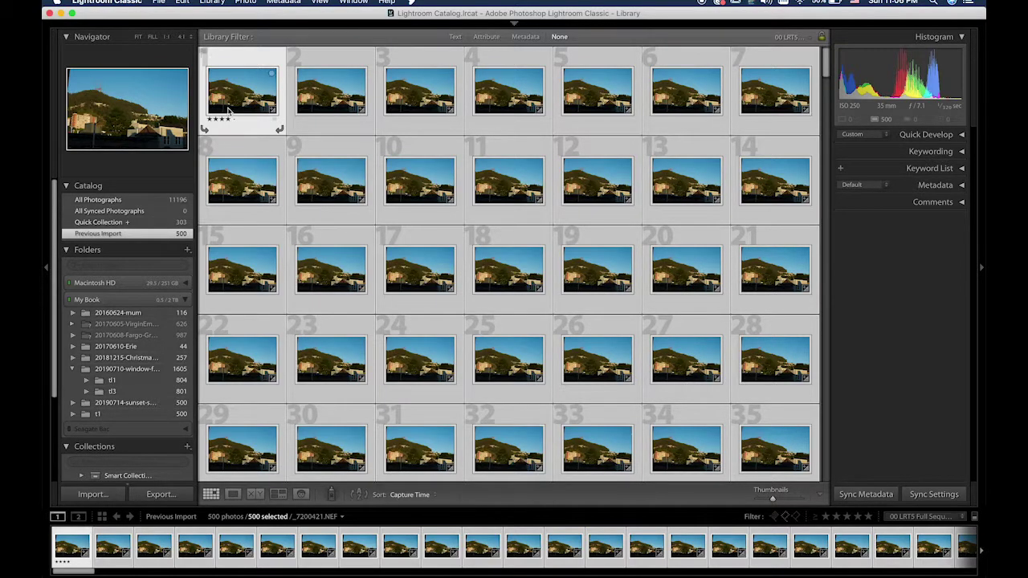
right_click(235, 87)
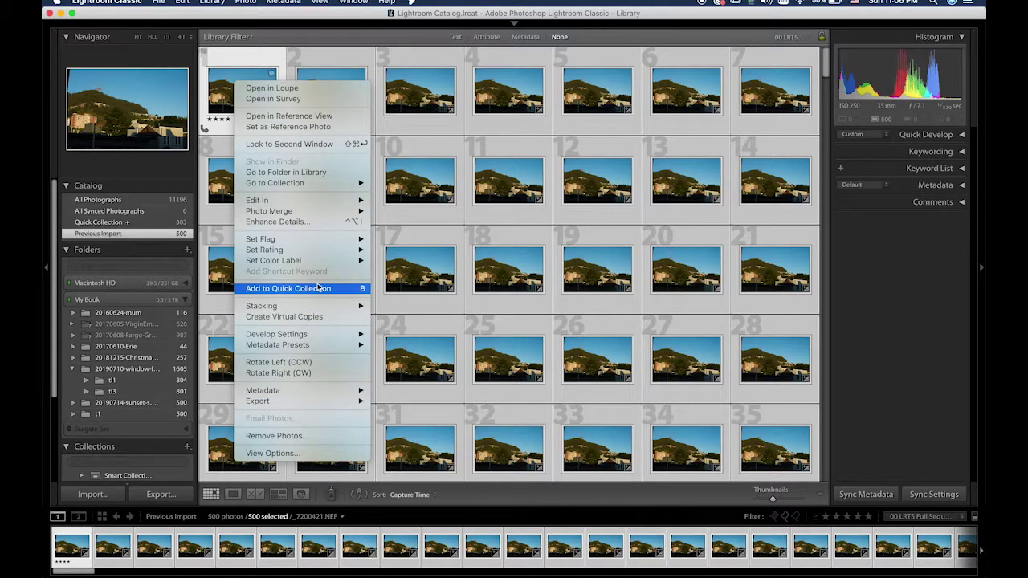
click(324, 172)
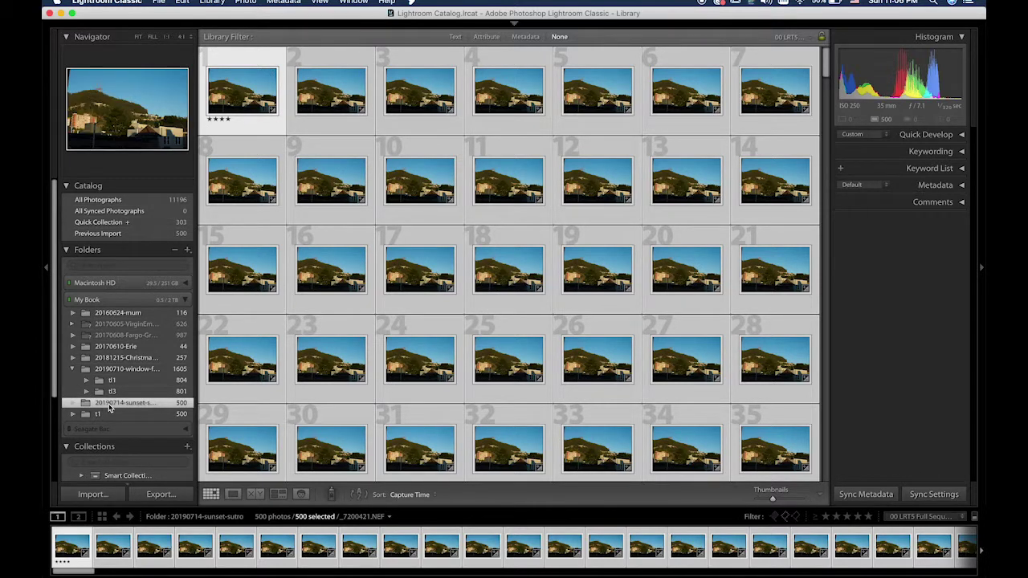
- Export all 500 photos using the LRT (JPG, 4K) preset
click(159, 494)
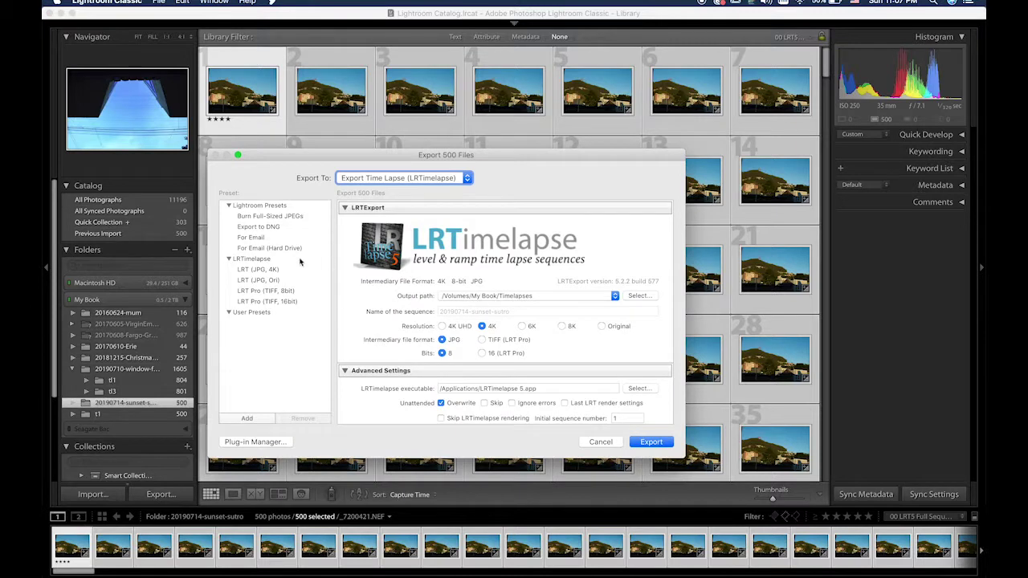
click(263, 271)
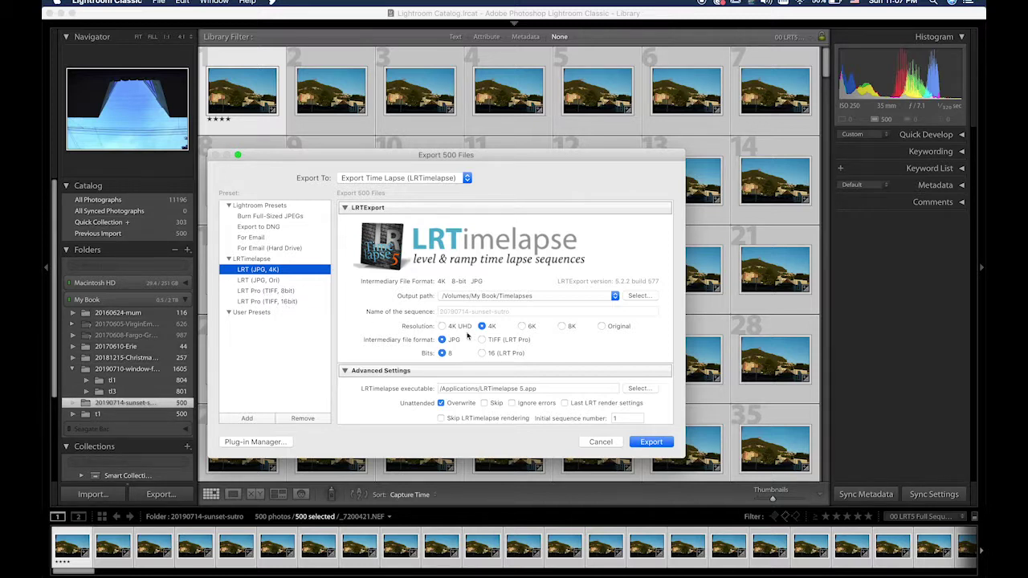
scroll(562, 343, down, 2)
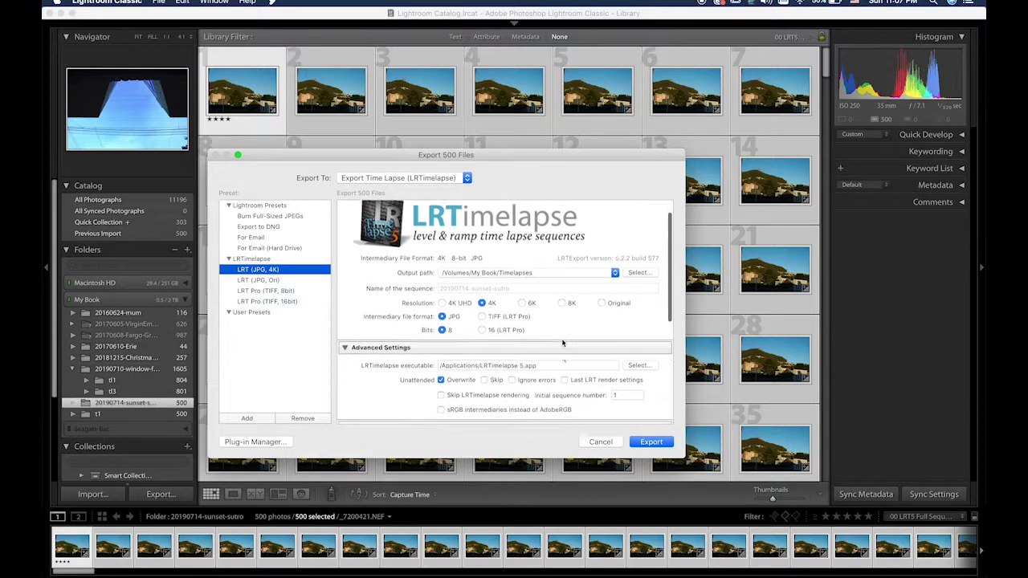
scroll(560, 308, down, 5)
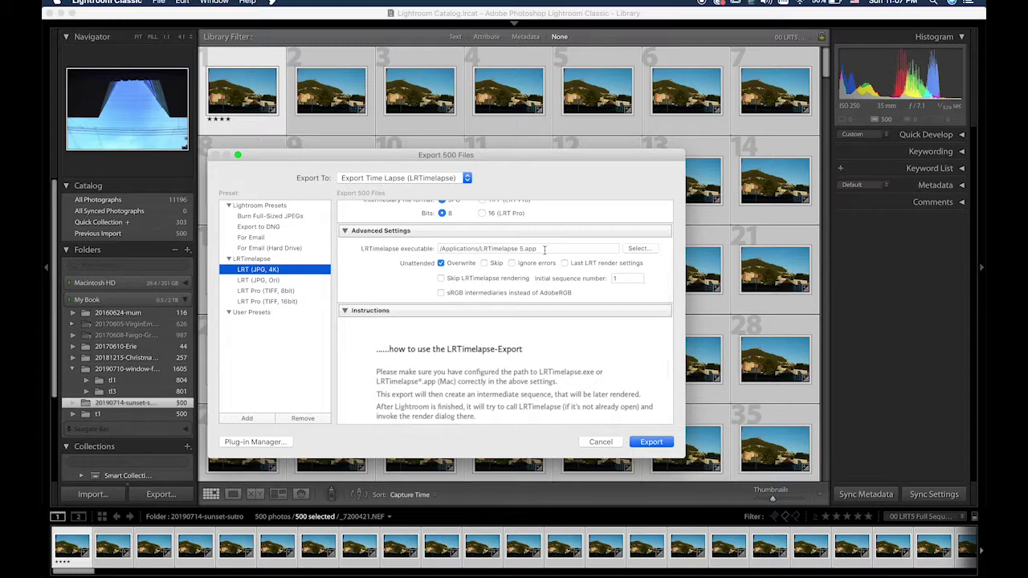
scroll(532, 297, down, 5)
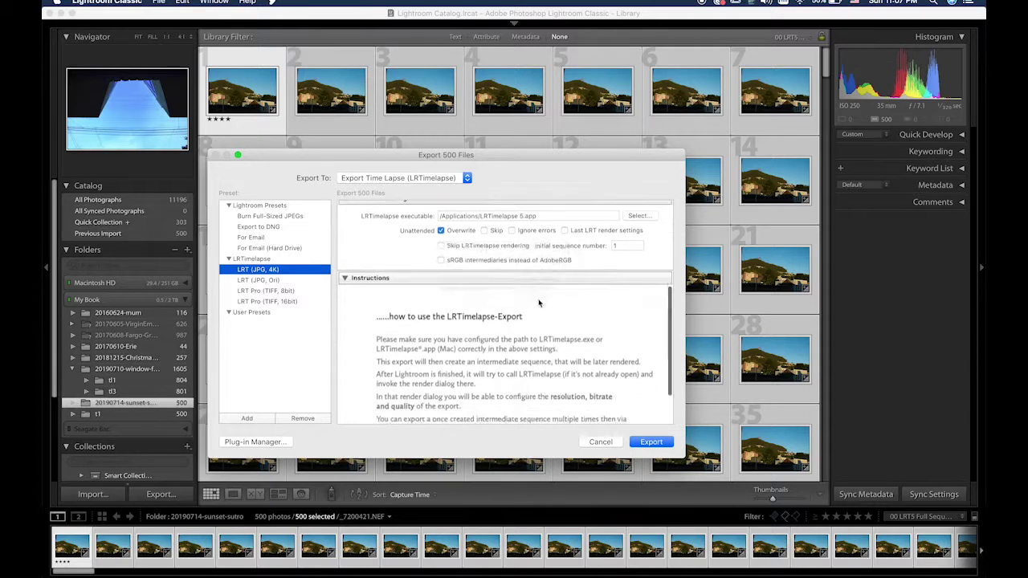
click(651, 442)
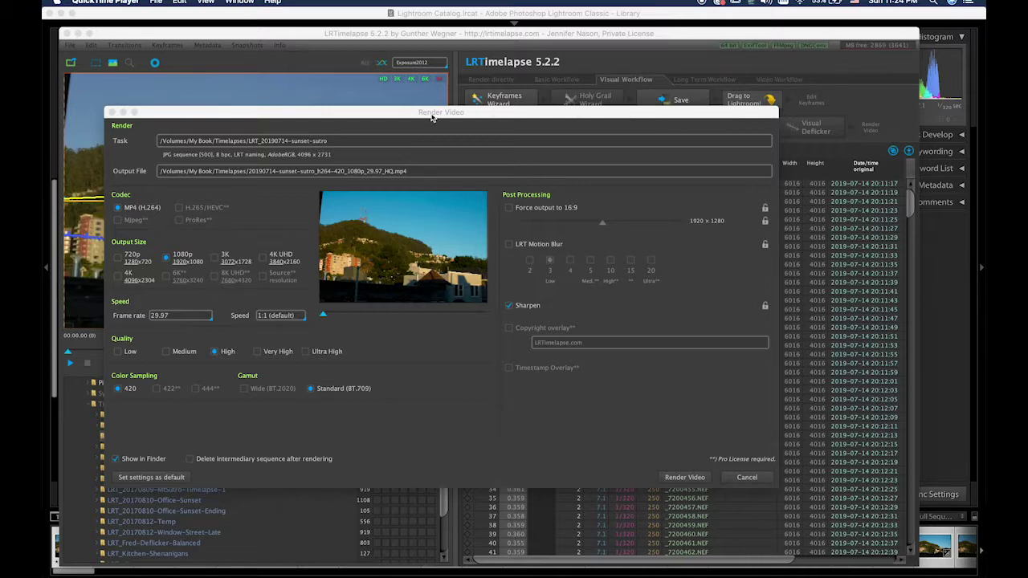
- Set playback Speed to 1/2 and render the MP4 (H.264) 1080p video
click(297, 318)
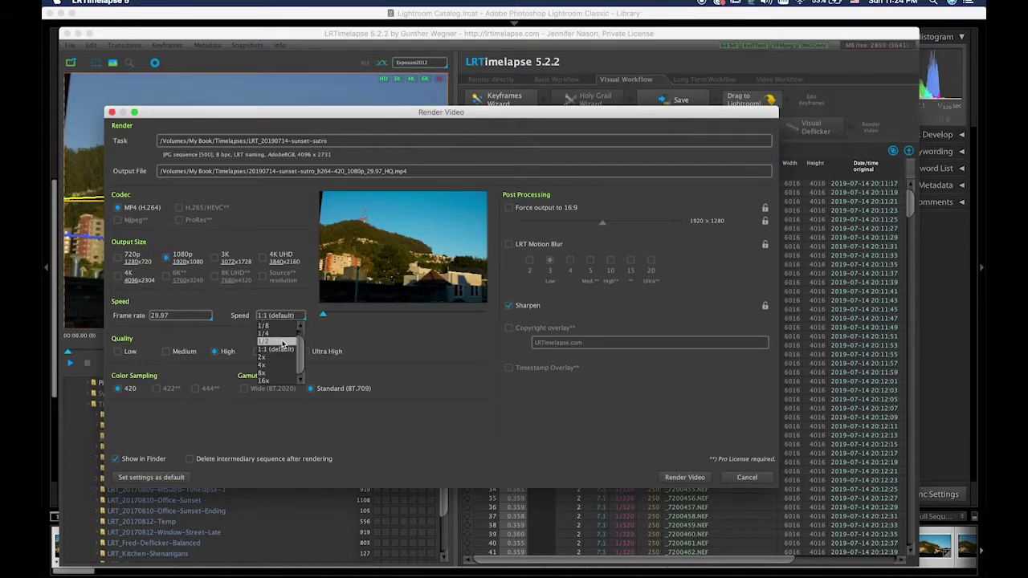
click(282, 342)
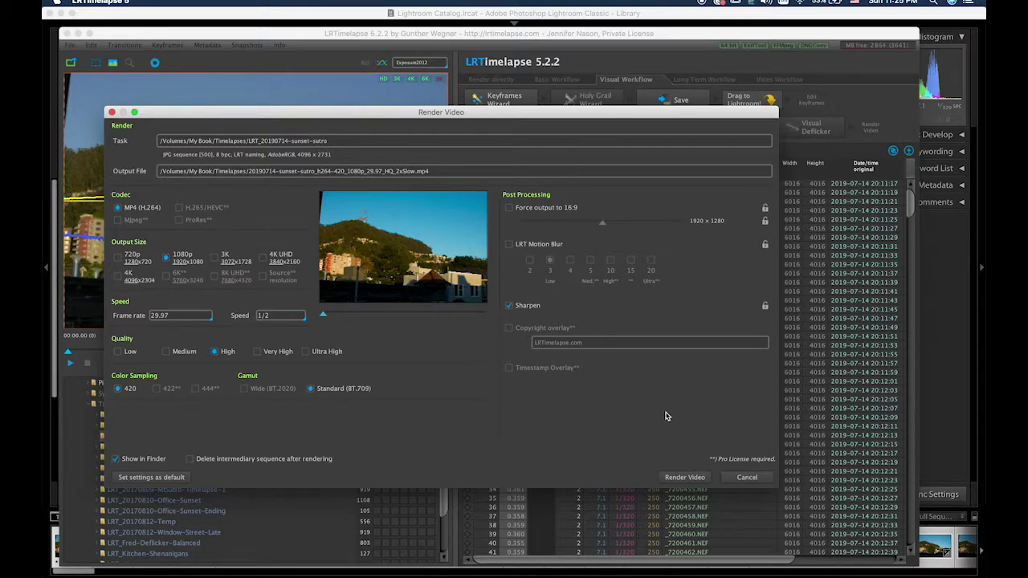
click(683, 478)
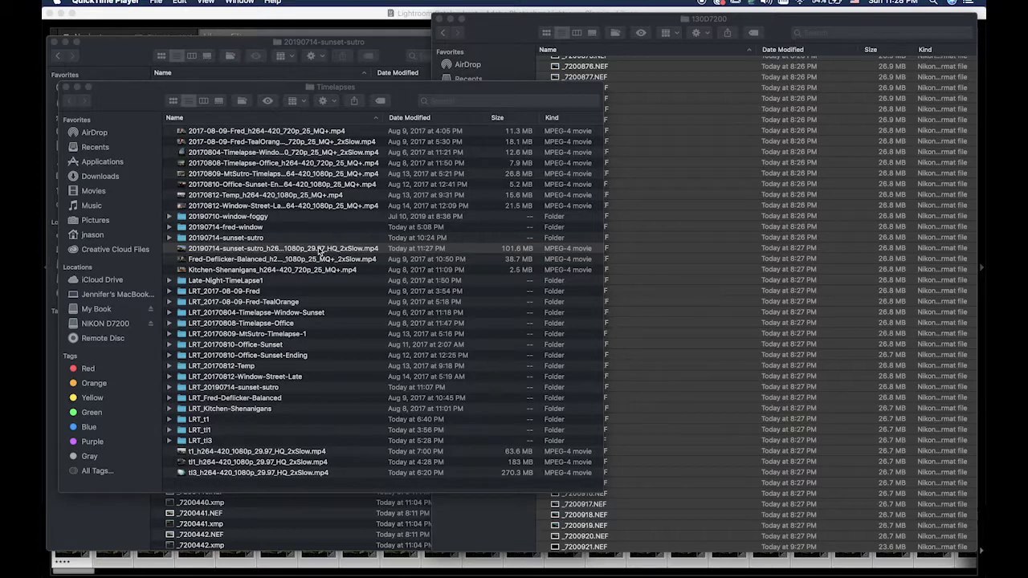
- Open 20190714-sunset-sutro_h264-420_1080p_29.97_HQ_2xSlow.mp4 from the Timelapses folder in QuickTime Player
click(320, 251)
click(319, 249)
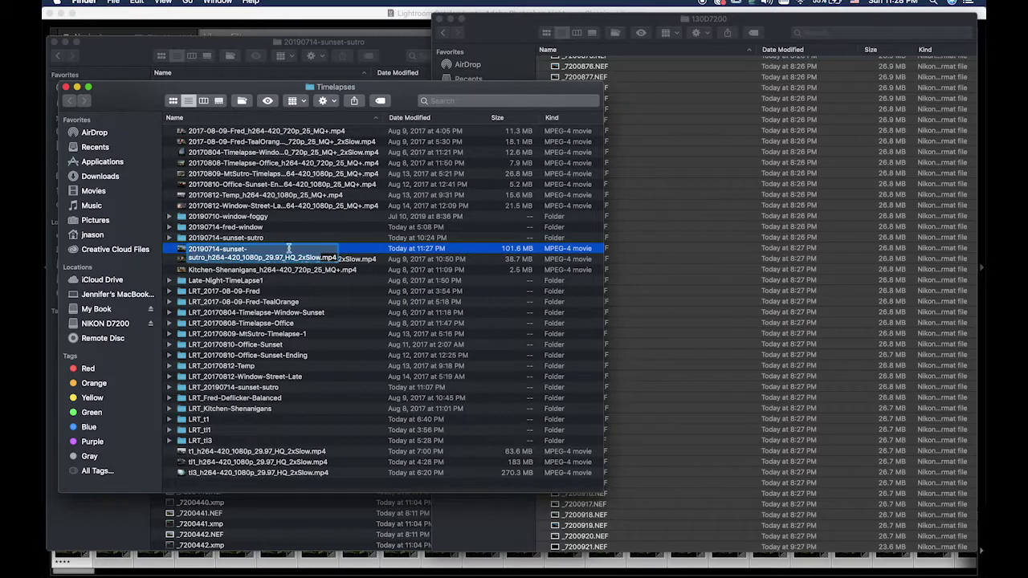
click(179, 253)
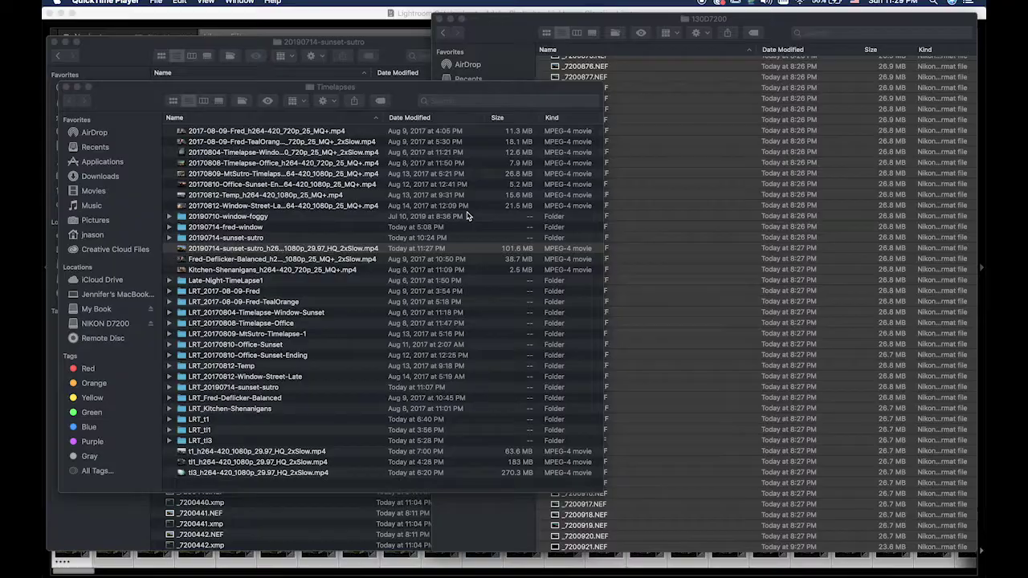
click(460, 90)
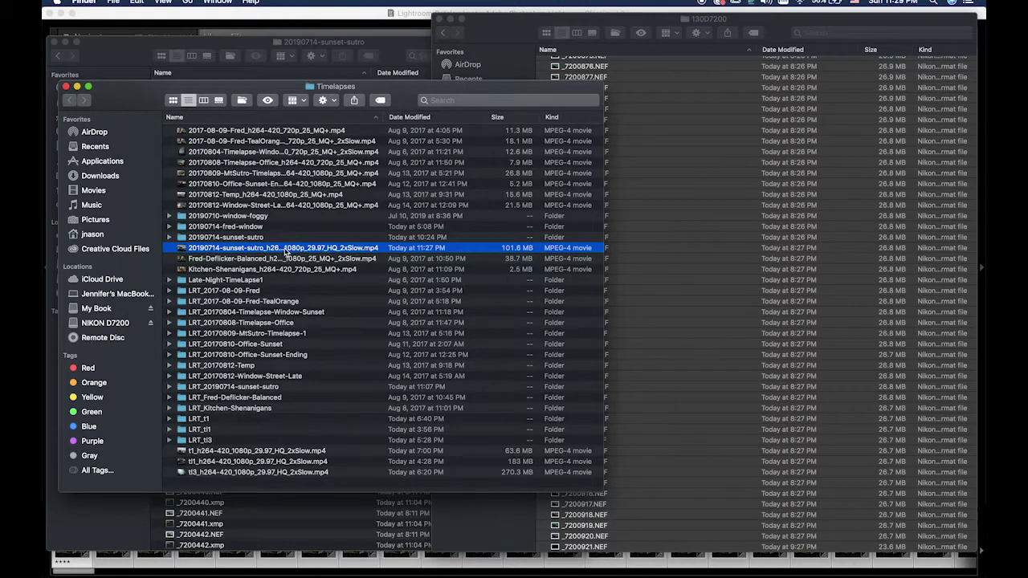
double_click(286, 249)
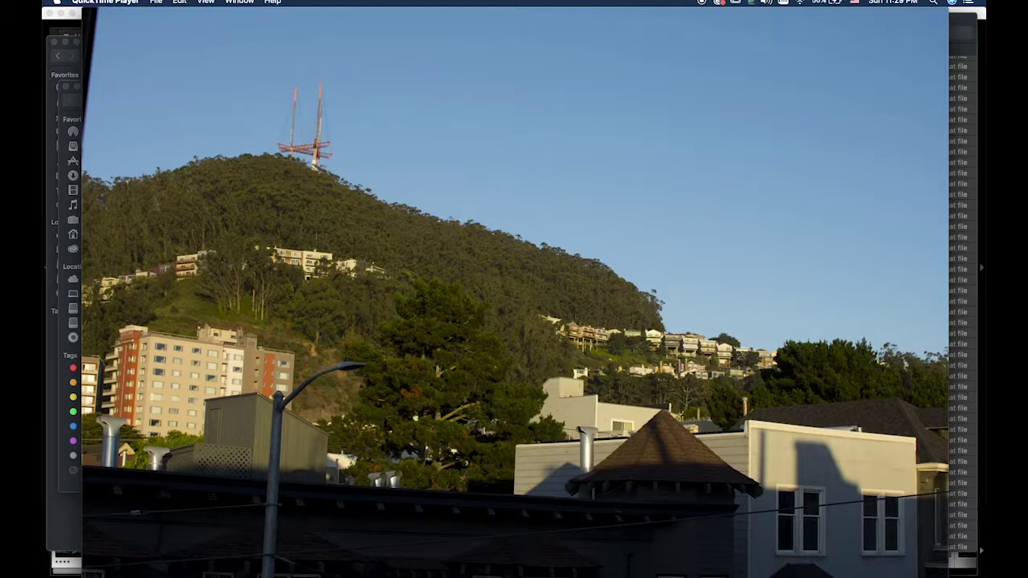
mouse_move(788, 215)
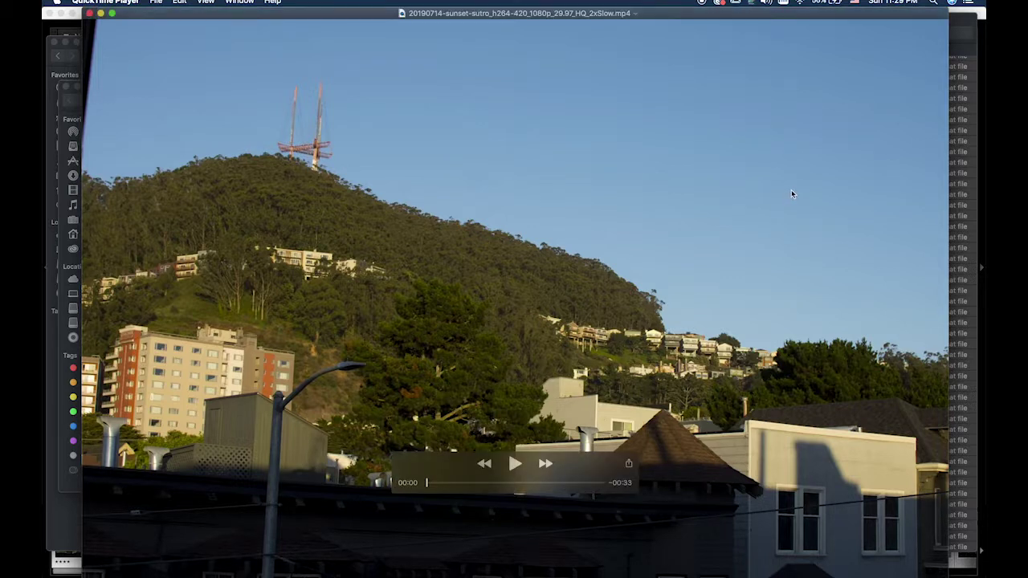